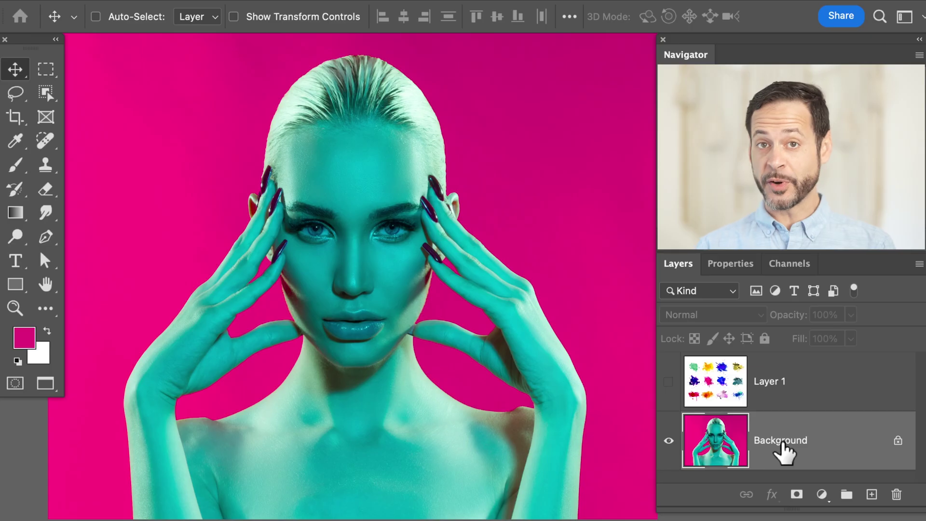
# Show the hidden Layer 1 with the paint splatters and make it the active layer.
pyautogui.click(670, 382)
pyautogui.click(793, 389)
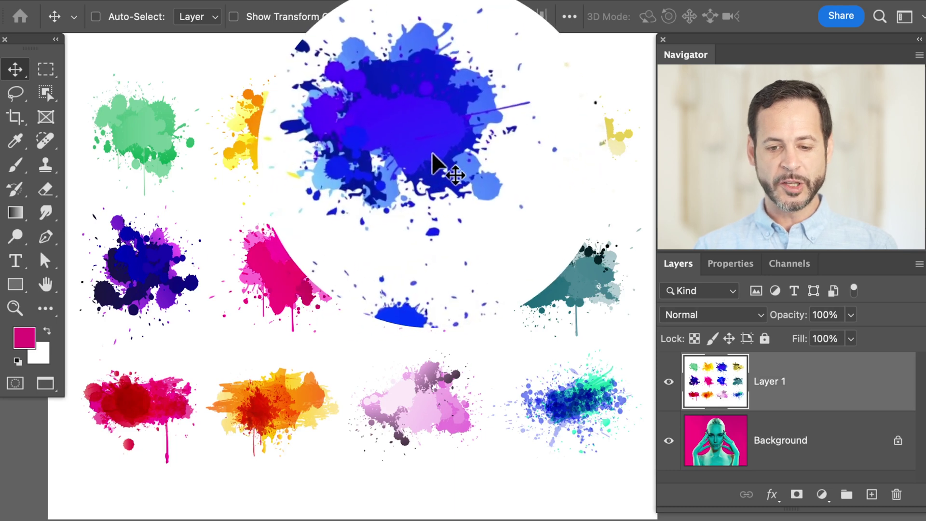
# Try the Multiply blend mode on Layer 1 with the splatters at different positions over the portrait, and restore Normal.
pyautogui.click(691, 318)
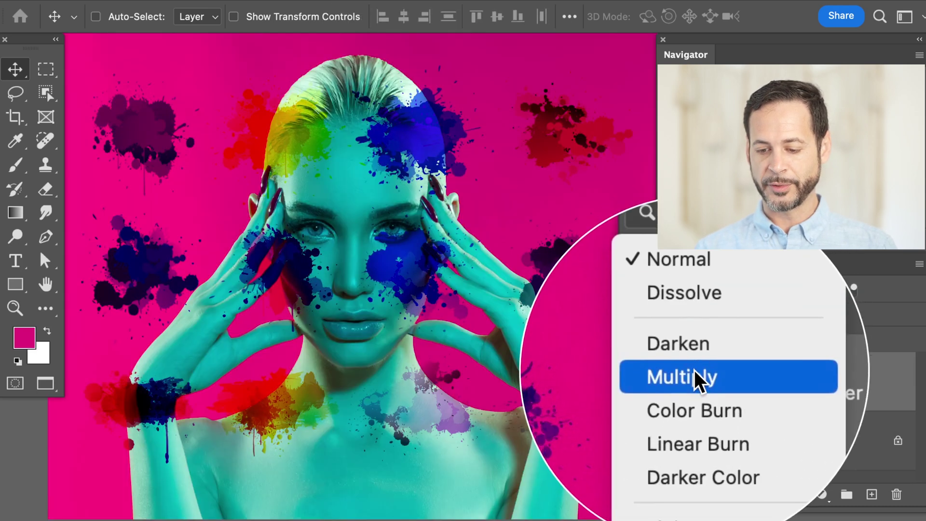
pyautogui.click(698, 381)
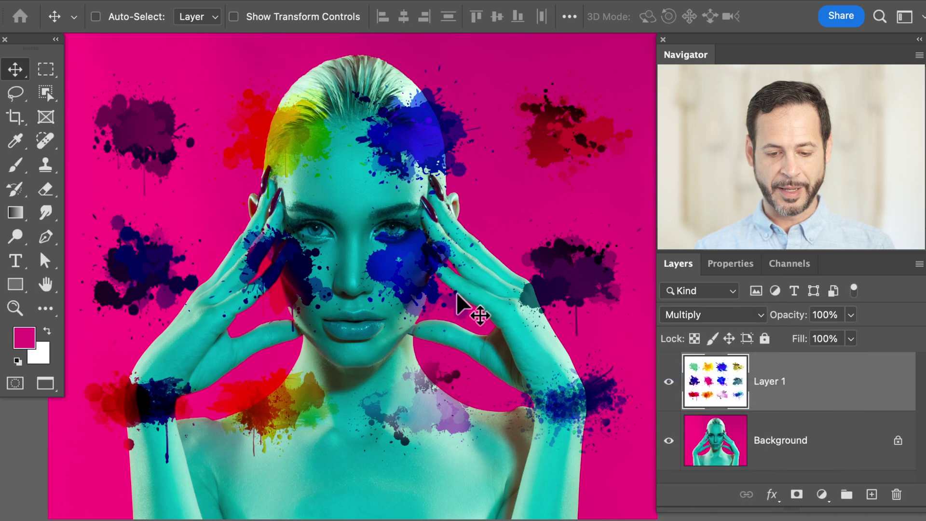
pyautogui.moveTo(386, 266)
pyautogui.mouseDown()
pyautogui.moveTo(420, 265)
pyautogui.moveTo(449, 306)
pyautogui.moveTo(392, 362)
pyautogui.moveTo(388, 381)
pyautogui.moveTo(455, 320)
pyautogui.moveTo(464, 286)
pyautogui.moveTo(513, 269)
pyautogui.mouseUp()
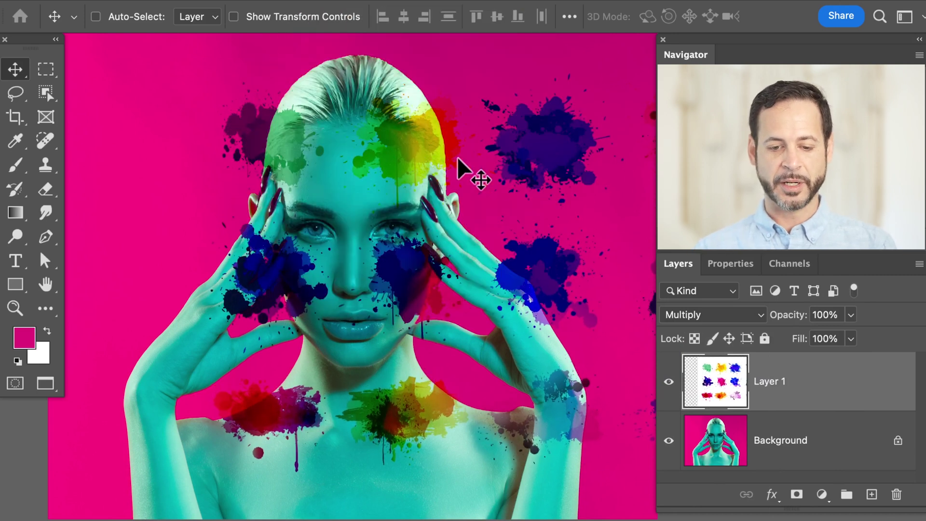
pyautogui.moveTo(481, 175); pyautogui.dragTo(393, 180)
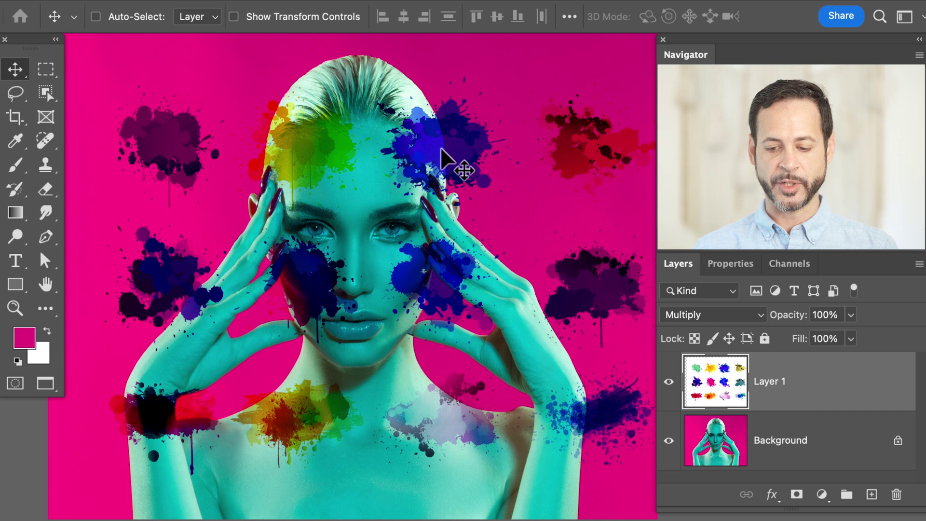
pyautogui.click(688, 316)
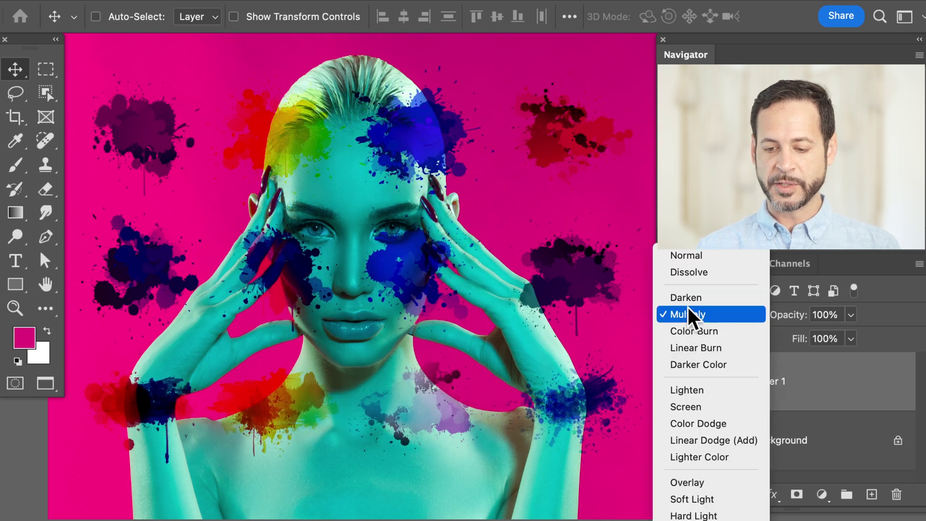
pyautogui.click(685, 256)
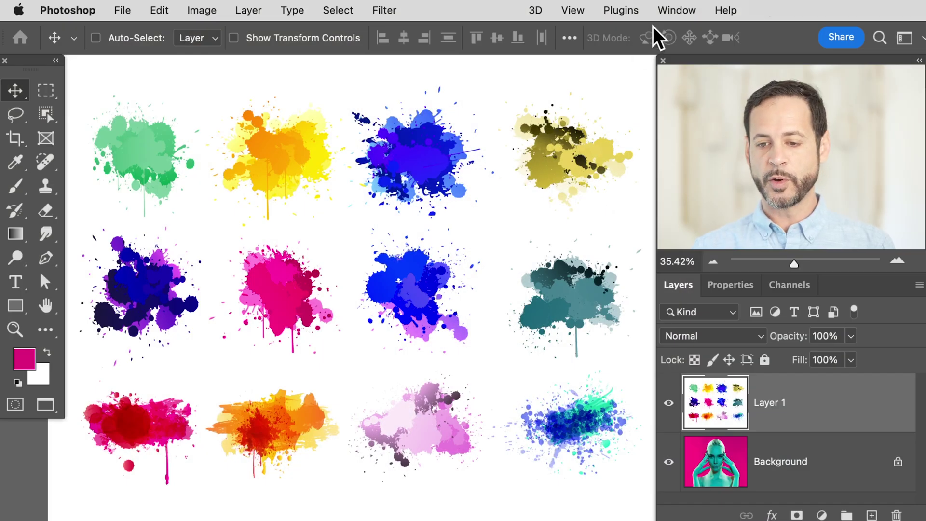
# Compare the red, green and blue channels of the splatter image individually, and leave only the green channel active.
pyautogui.click(676, 12)
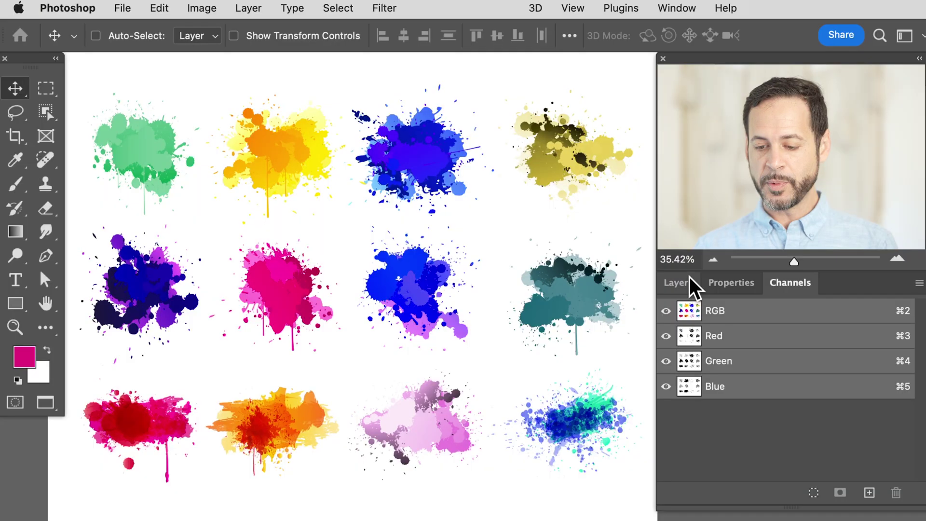
pyautogui.click(751, 371)
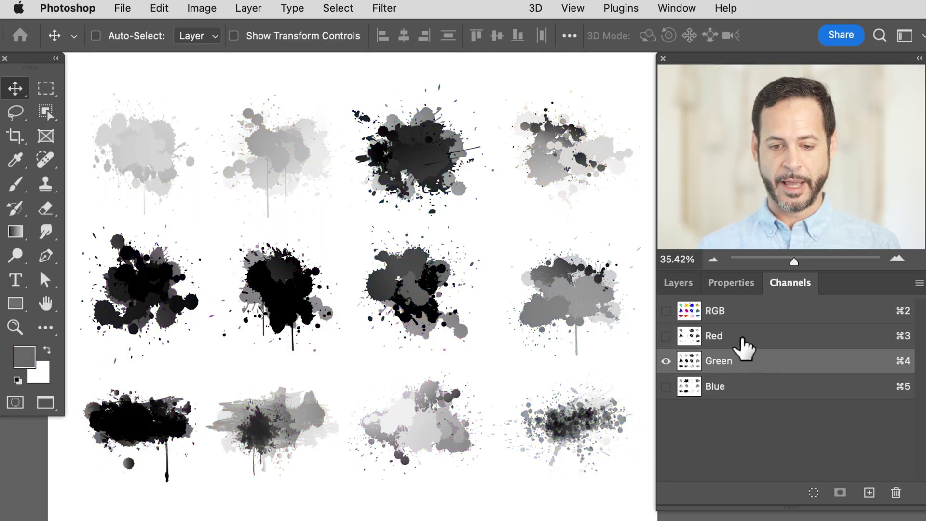
pyautogui.click(743, 343)
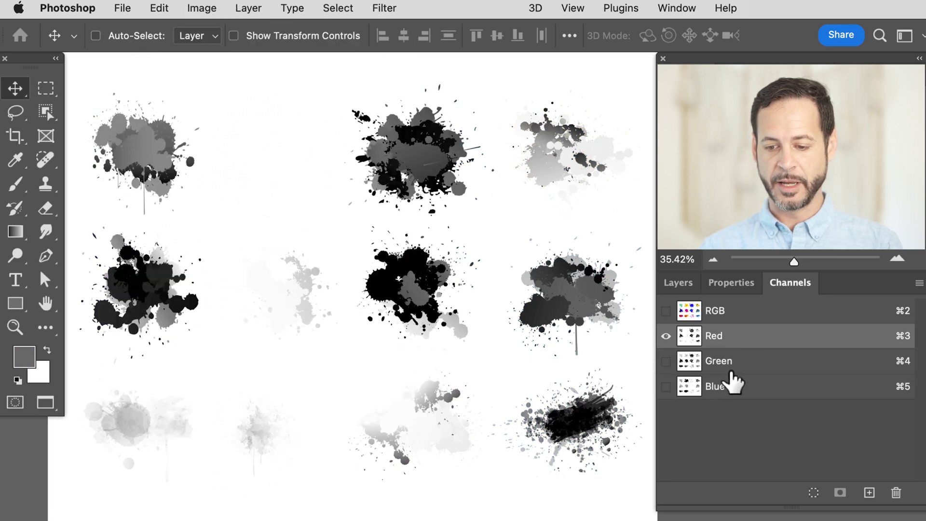
pyautogui.click(739, 372)
pyautogui.click(742, 391)
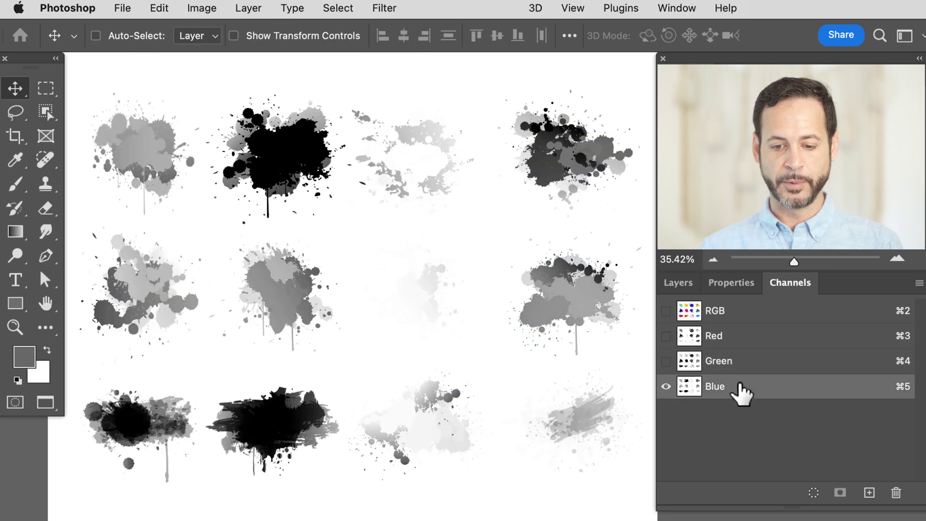
pyautogui.click(746, 369)
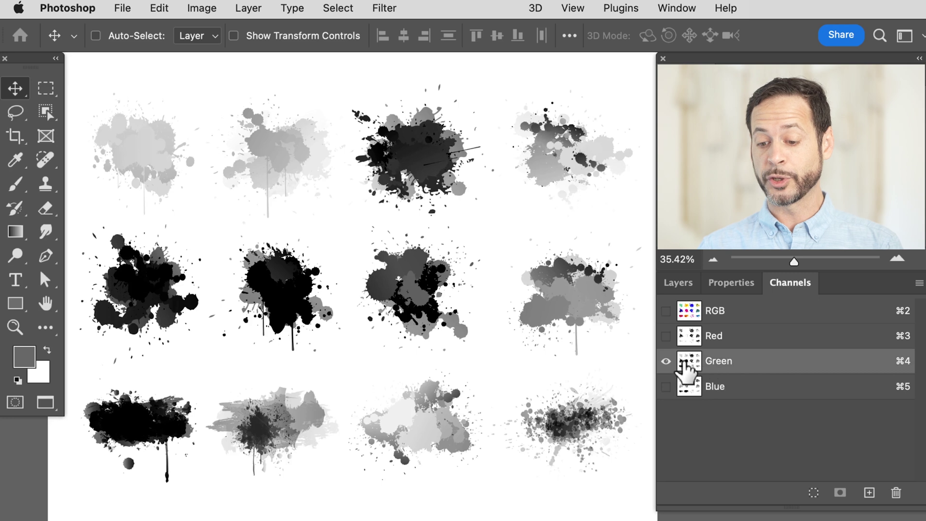
# Try loading the green channel as a selection directly from its thumbnail, and deselect it.
pyautogui.press('super')
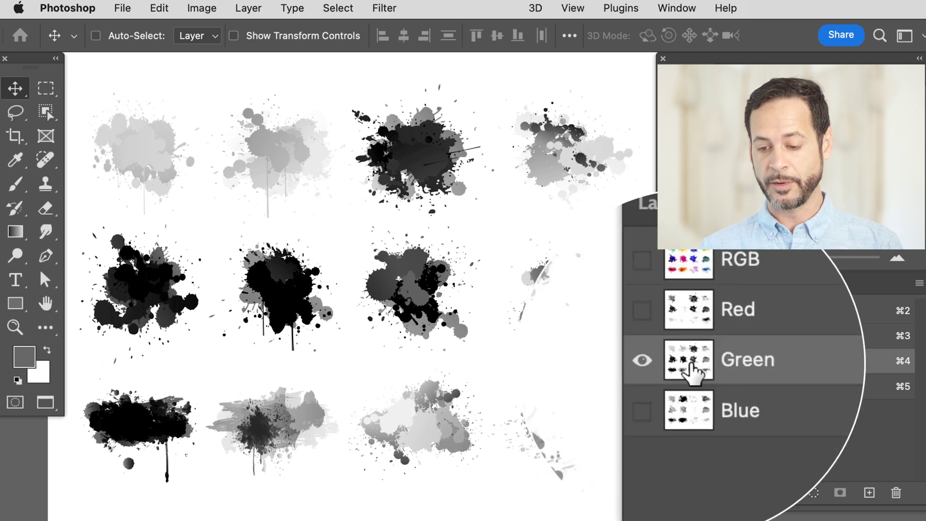
pyautogui.keyDown('super'); pyautogui.click(687, 362); pyautogui.keyUp('super')
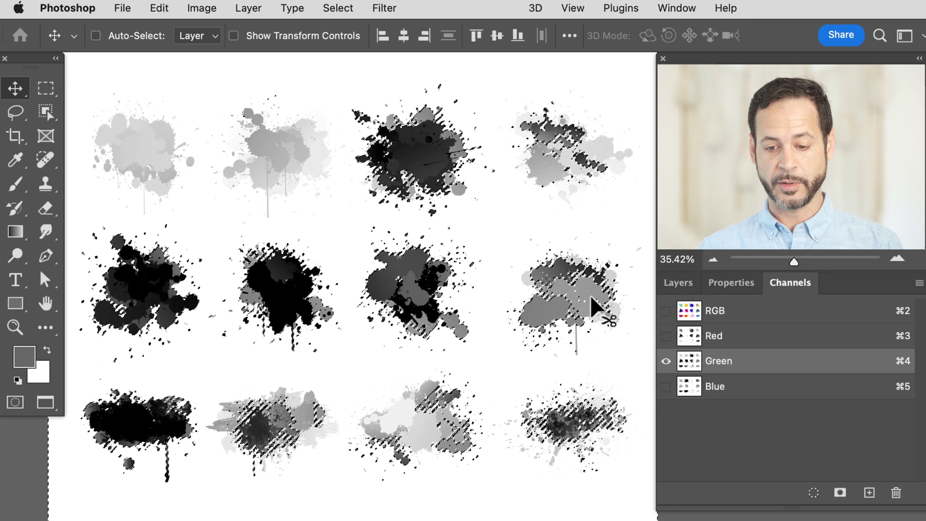
pyautogui.press('super+d')
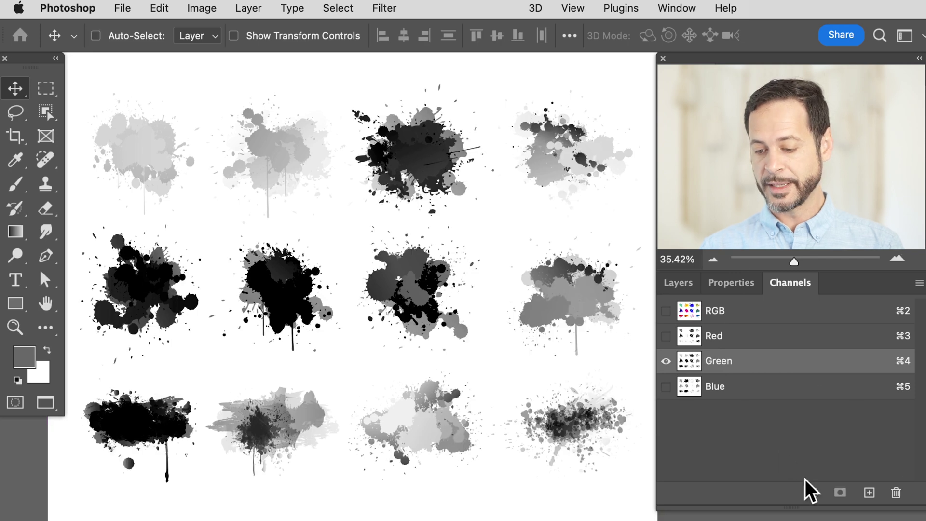
# Load the green channel as a selection and add an empty layer above Layer 1, with Layer 1 hidden.
pyautogui.click(813, 492)
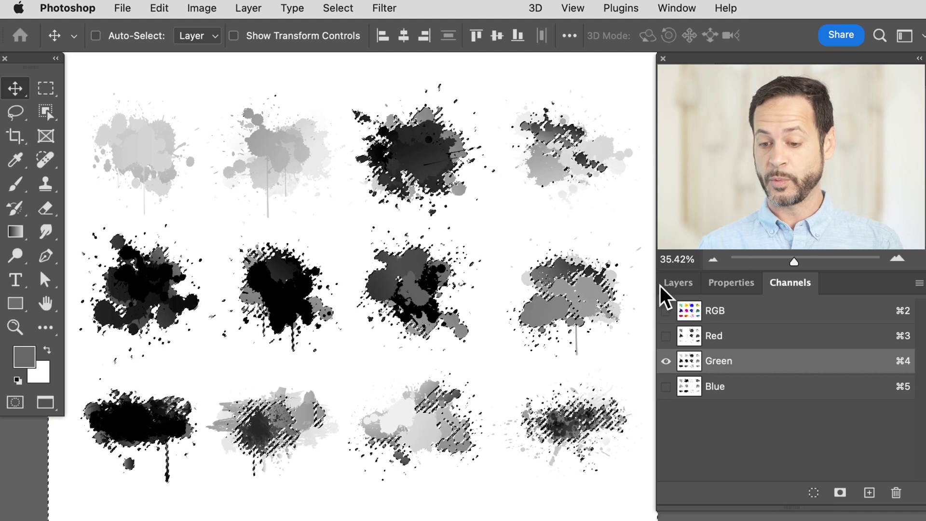
pyautogui.click(678, 285)
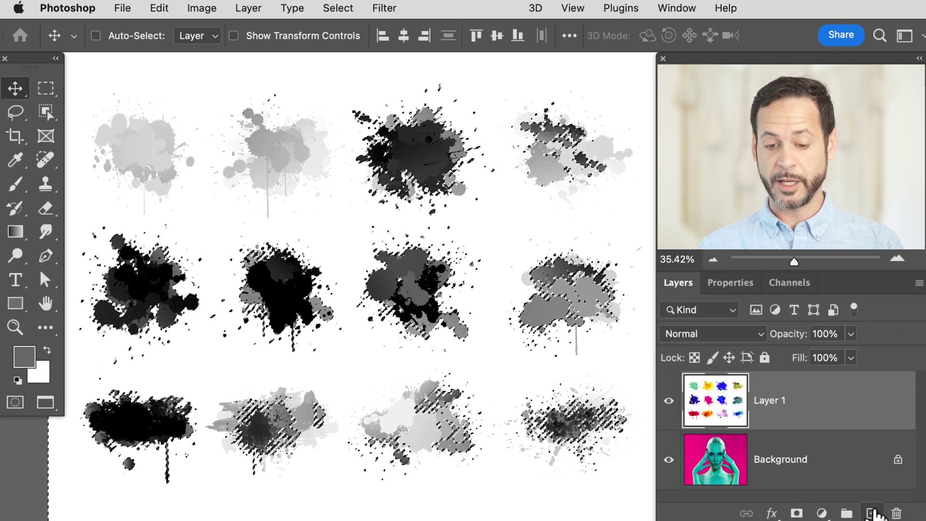
pyautogui.click(873, 514)
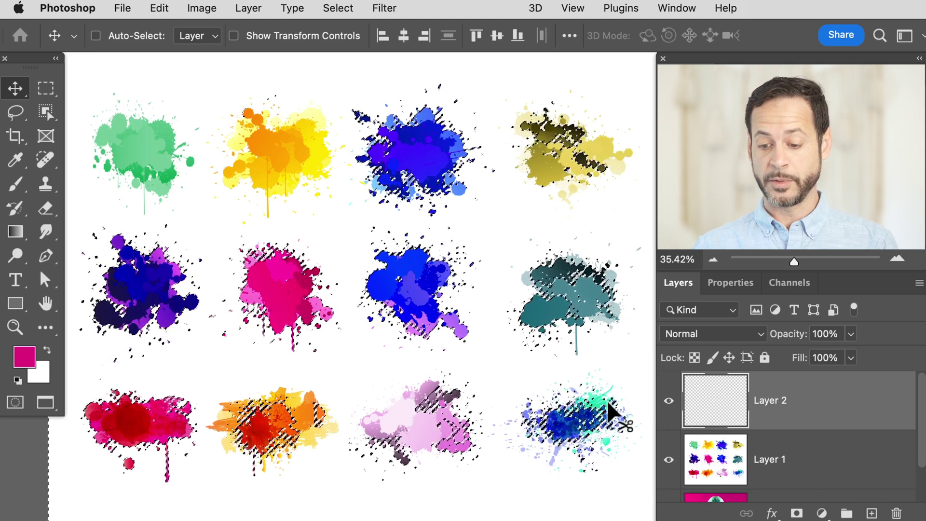
pyautogui.click(669, 459)
# Activate the Brush tool and change the foreground color to a medium green.
pyautogui.press('b')
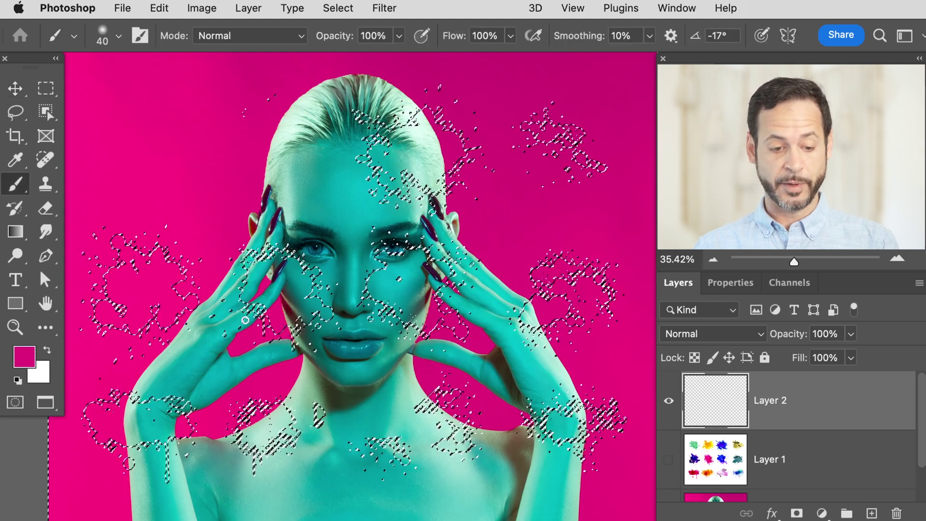
pyautogui.click(24, 357)
pyautogui.click(489, 331)
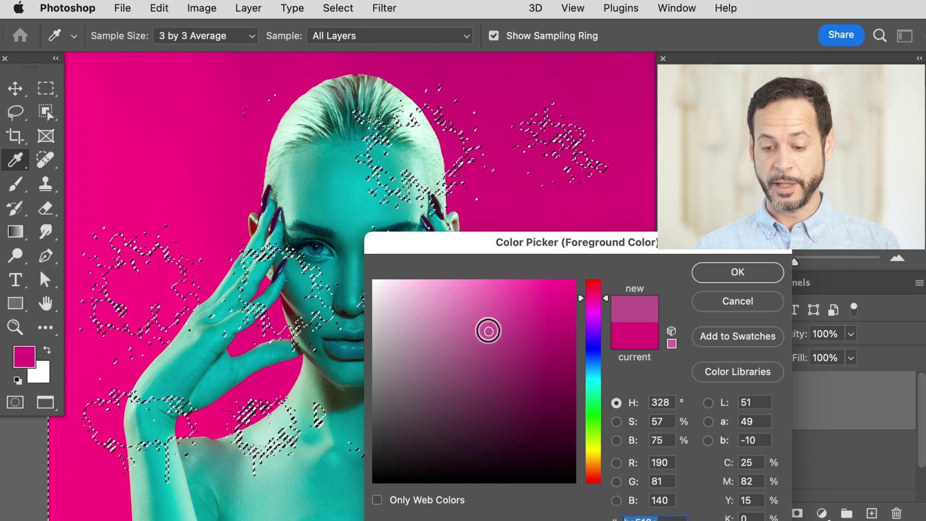
pyautogui.click(593, 400)
pyautogui.click(738, 273)
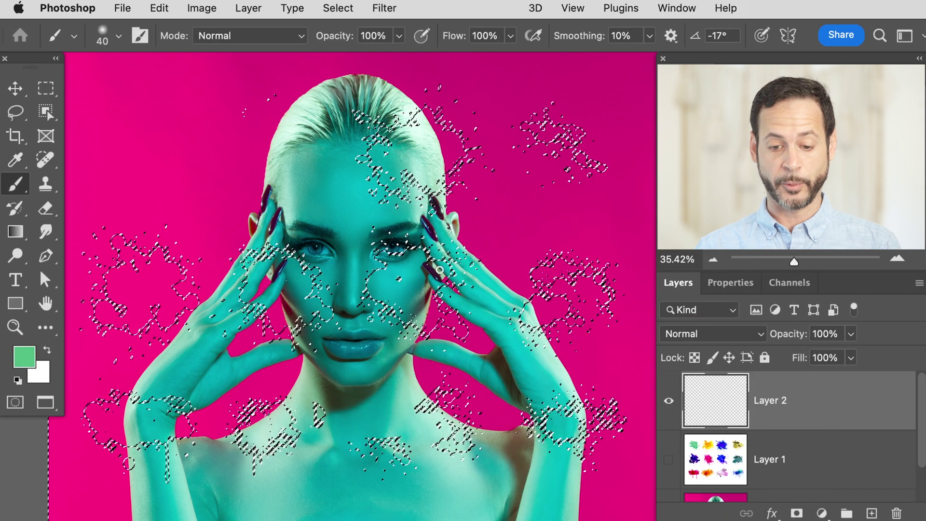
# Test the selection by painting broad green strokes across the portrait with a 460 px brush, and remove them from Layer 2.
pyautogui.moveTo(478, 166)
pyautogui.mouseDown()
pyautogui.moveTo(352, 207)
pyautogui.moveTo(149, 345)
pyautogui.mouseUp()
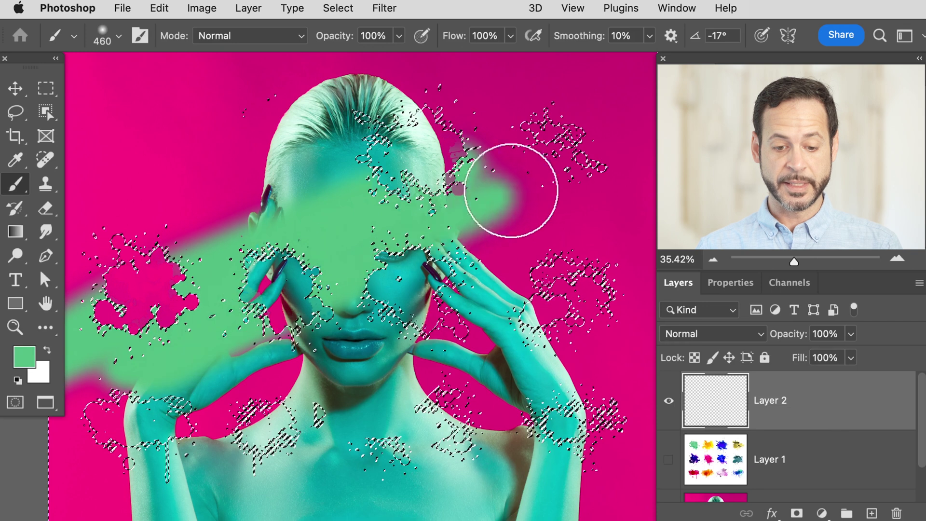
pyautogui.moveTo(532, 213)
pyautogui.mouseDown()
pyautogui.moveTo(131, 107)
pyautogui.moveTo(231, 284)
pyautogui.mouseUp()
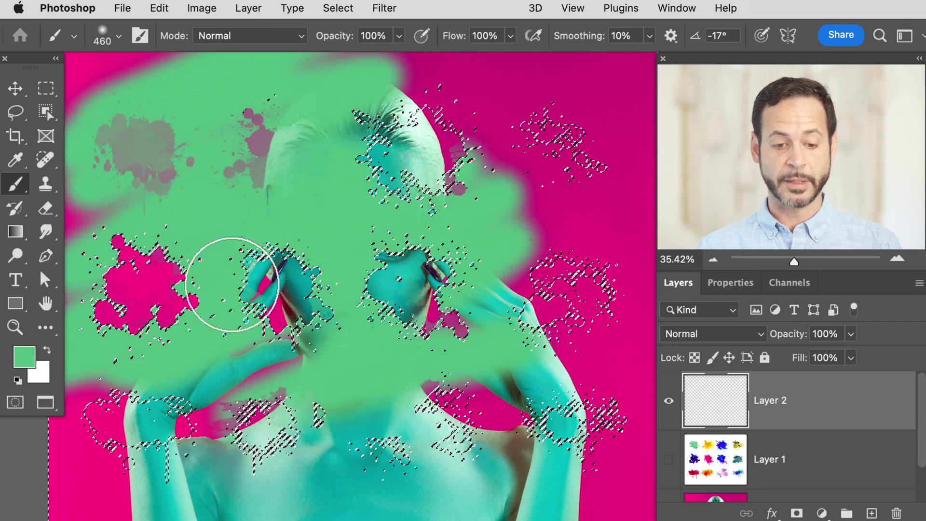
pyautogui.moveTo(339, 419); pyautogui.dragTo(472, 434)
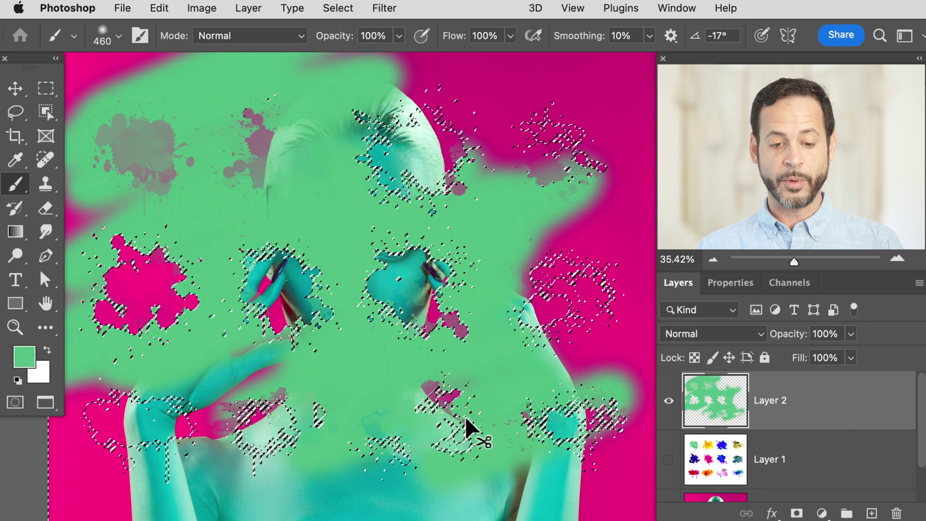
pyautogui.press('super+x')
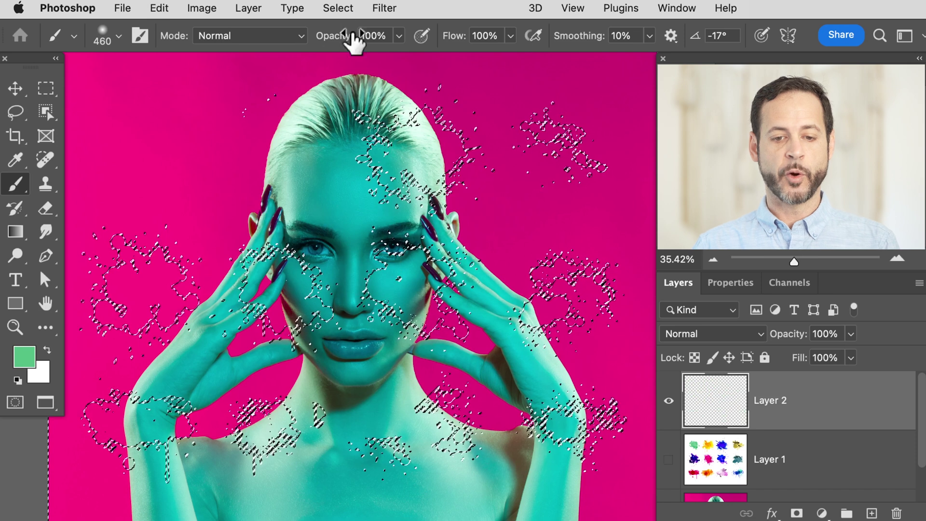
# Invert the selection so that it covers the splatter shapes instead of the white surroundings.
pyautogui.click(344, 11)
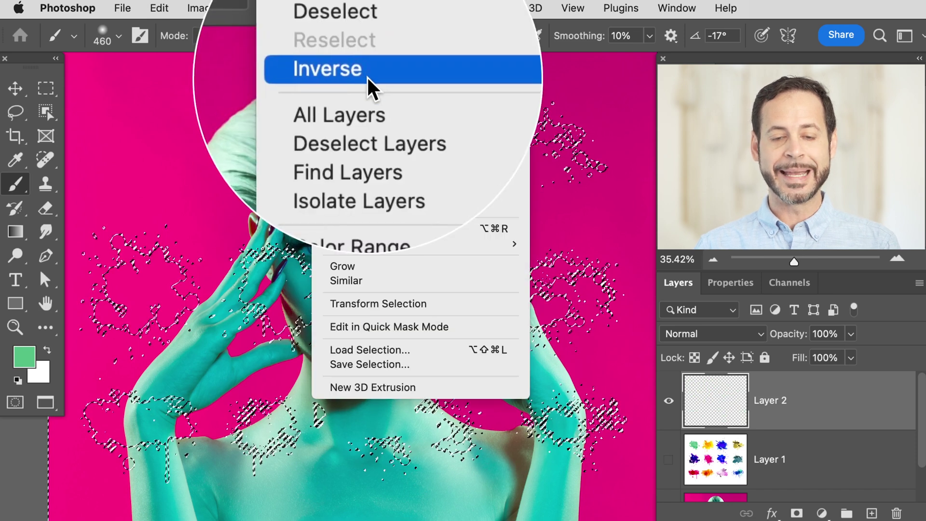
pyautogui.click(368, 78)
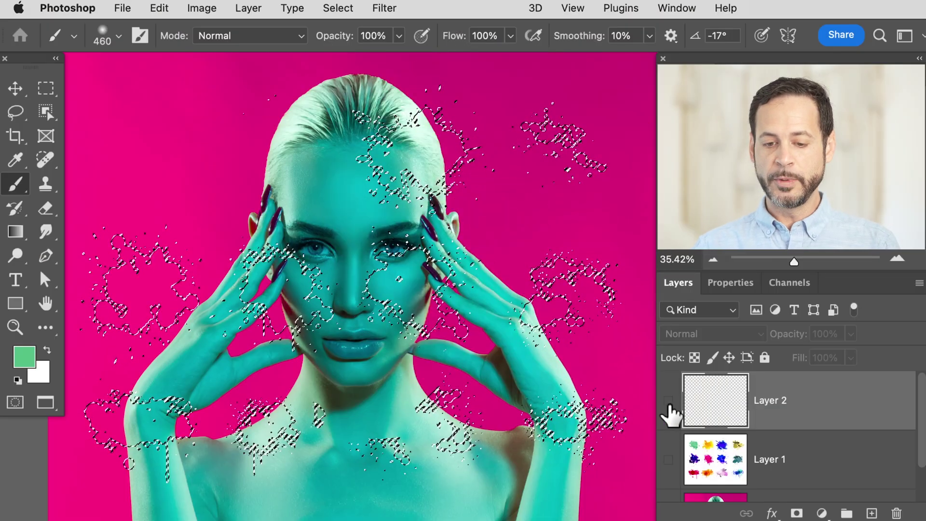
# Fill the selection on Layer 2 with magenta sampled from the portrait's backdrop, in Normal mode at 100% opacity, and deselect.
pyautogui.click(162, 8)
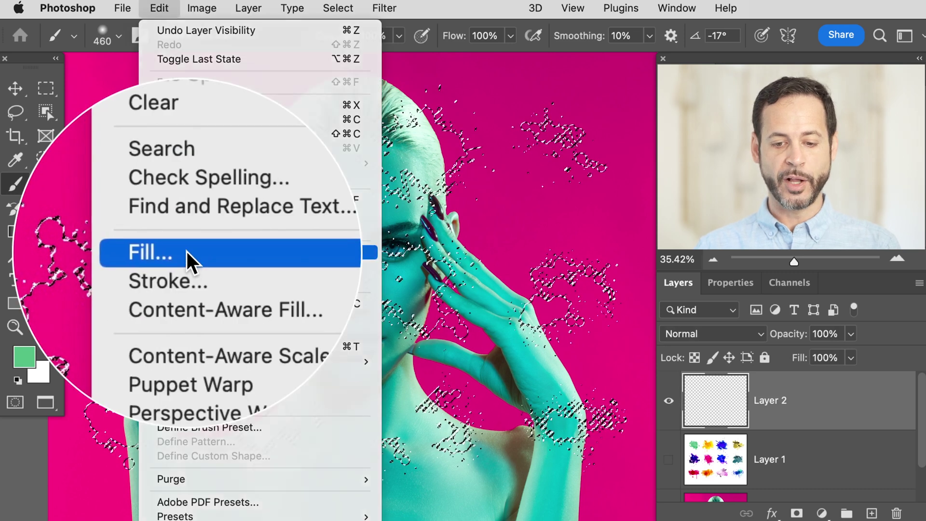
pyautogui.click(187, 251)
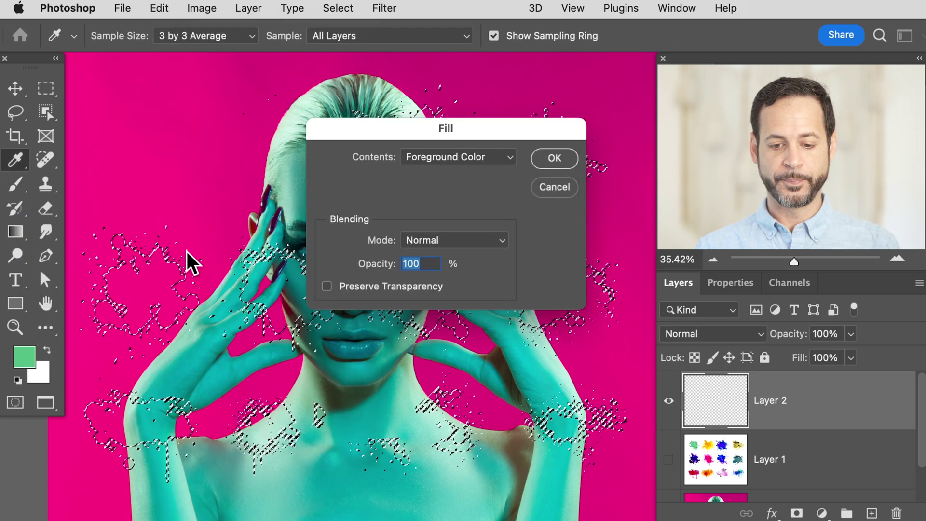
pyautogui.click(434, 159)
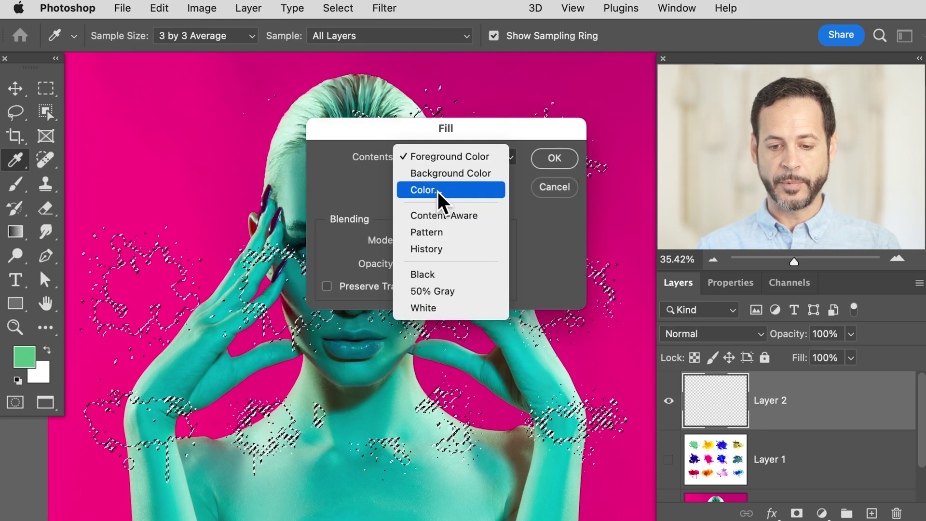
pyautogui.click(437, 190)
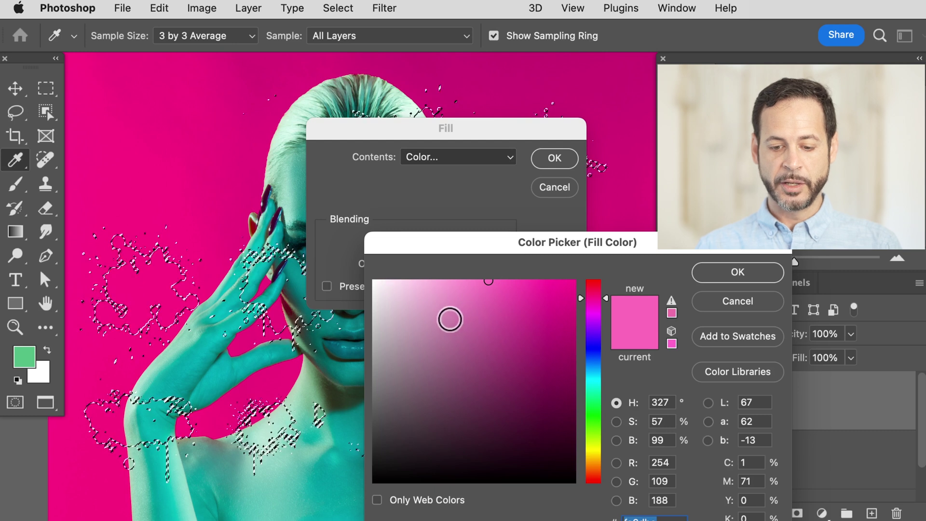
pyautogui.click(229, 190)
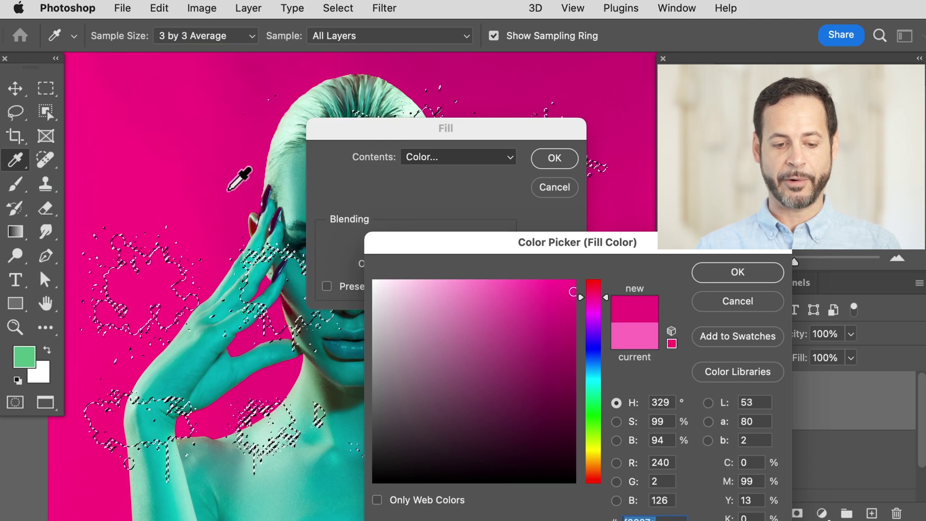
pyautogui.click(729, 273)
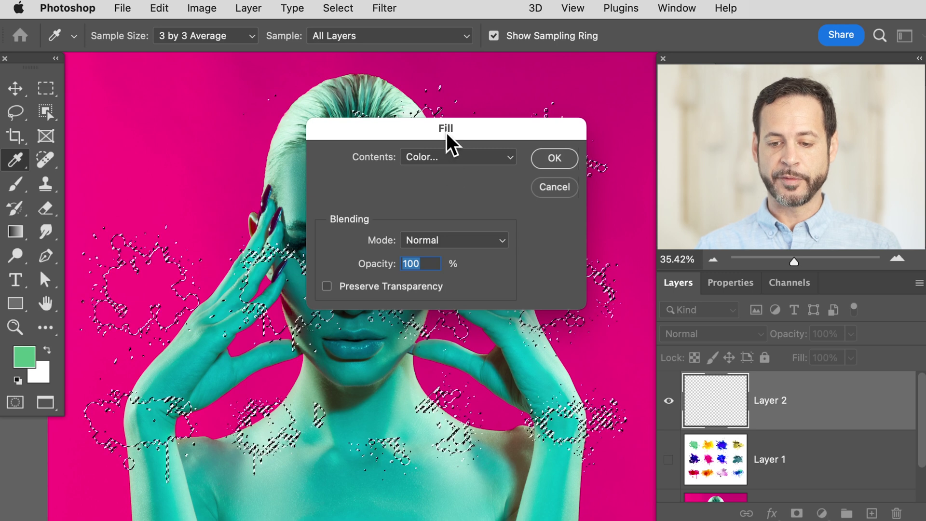
pyautogui.click(554, 161)
pyautogui.press('b')
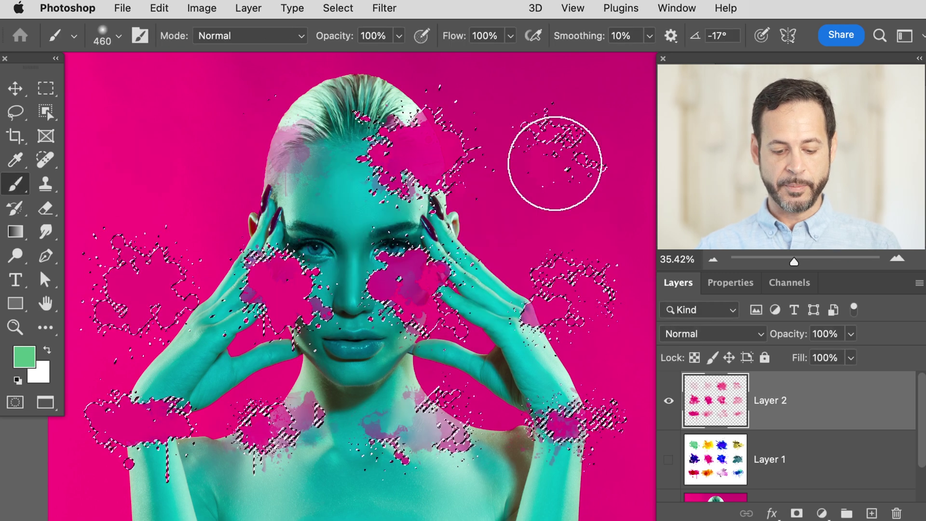
pyautogui.hotkey('ctrl', 'd')
pyautogui.scroll(-2, 695, 459)
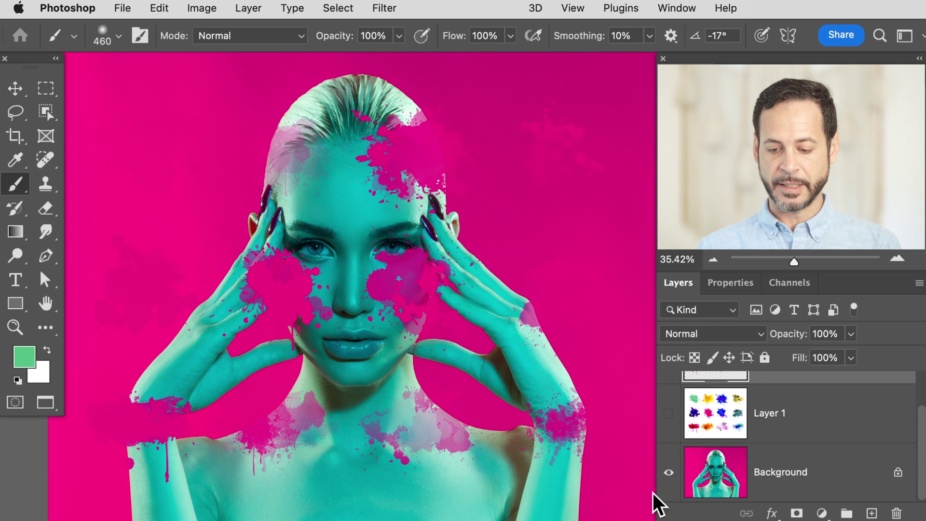
# Check the splatters with the Background layer hidden, restore it, and move Layer 2 so that one splatter covers the nose.
pyautogui.click(669, 473)
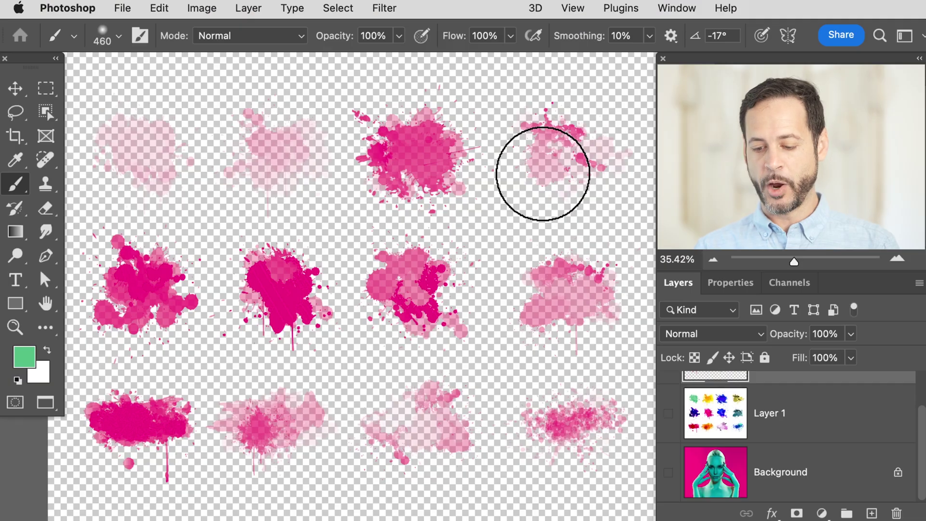
pyautogui.click(668, 473)
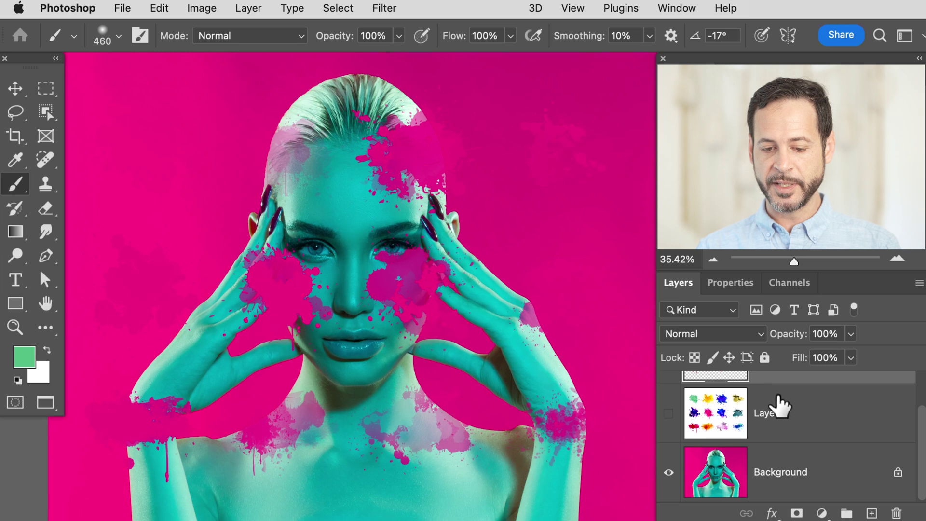
pyautogui.scroll(1, 778, 415)
pyautogui.press('v')
pyautogui.moveTo(456, 340)
pyautogui.mouseDown()
pyautogui.moveTo(484, 316)
pyautogui.moveTo(545, 325)
pyautogui.moveTo(459, 409)
pyautogui.moveTo(526, 341)
pyautogui.moveTo(540, 344)
pyautogui.moveTo(536, 356)
pyautogui.moveTo(534, 345)
pyautogui.mouseUp()
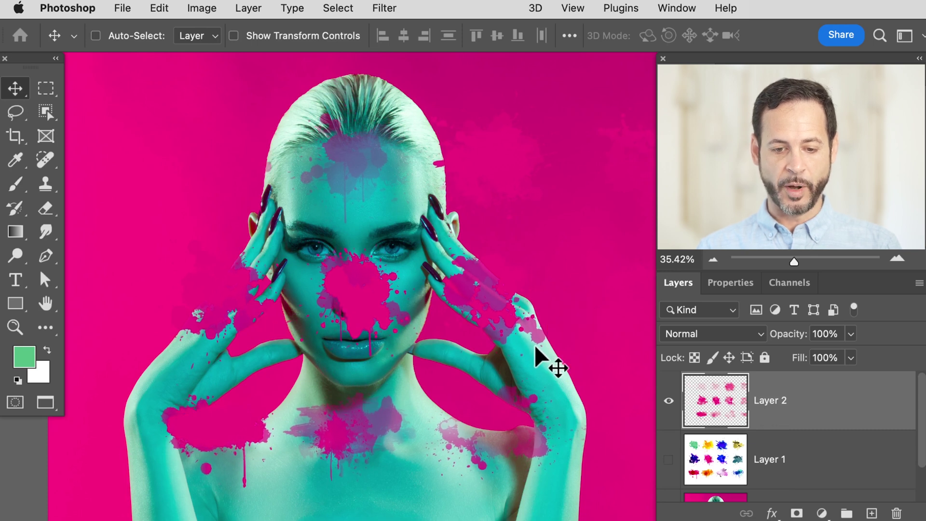
# Duplicate Layer 2 as a spare set of splatters and hide the duplicate.
pyautogui.moveTo(739, 419); pyautogui.dragTo(741, 423)
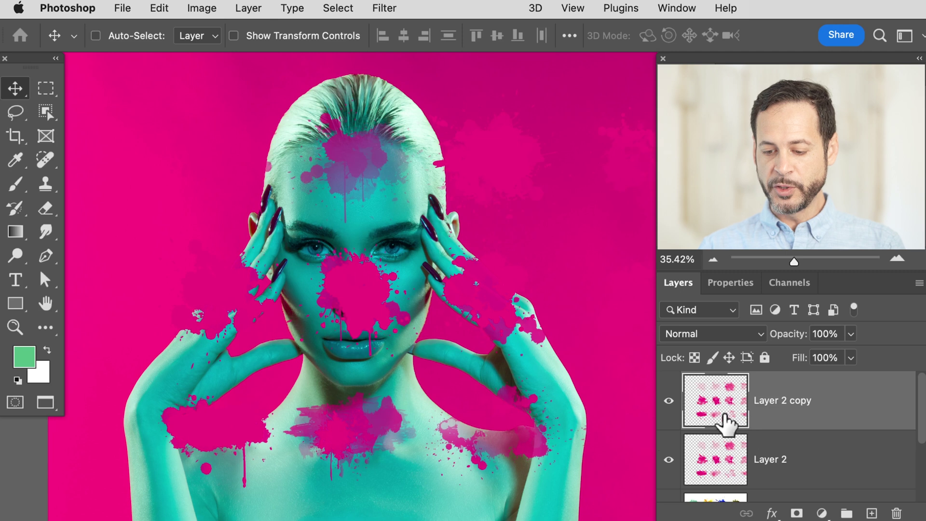
pyautogui.click(669, 402)
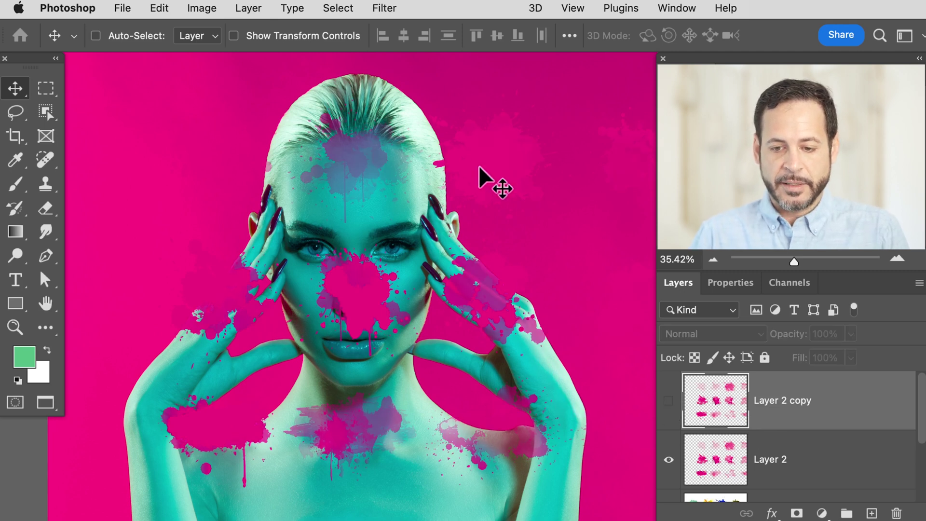
# Select the nose splatter on Layer 2 with a freehand Lasso outline at 5 px feather and create a layer mask from it.
pyautogui.click(757, 461)
pyautogui.press('l')
pyautogui.moveTo(394, 253)
pyautogui.mouseDown()
pyautogui.moveTo(361, 225)
pyautogui.moveTo(326, 233)
pyautogui.moveTo(290, 291)
pyautogui.mouseUp()
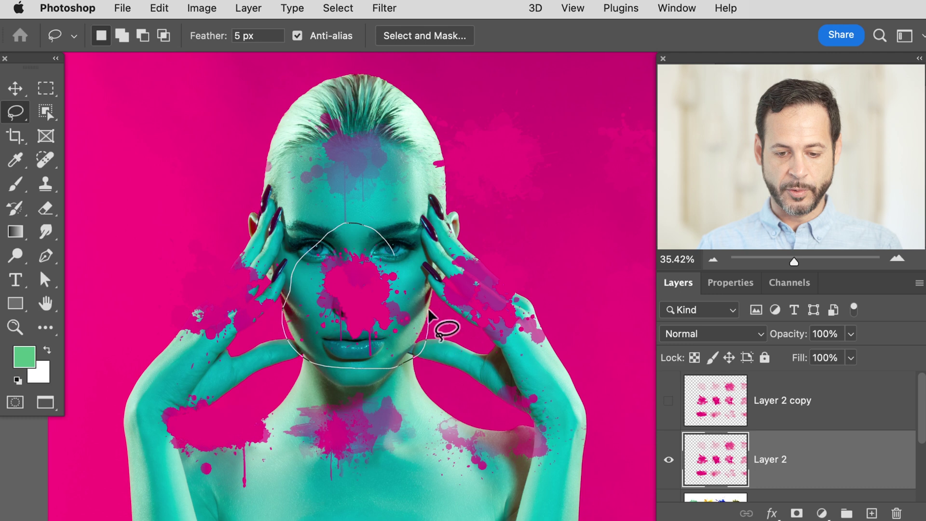
pyautogui.moveTo(427, 322); pyautogui.dragTo(403, 259)
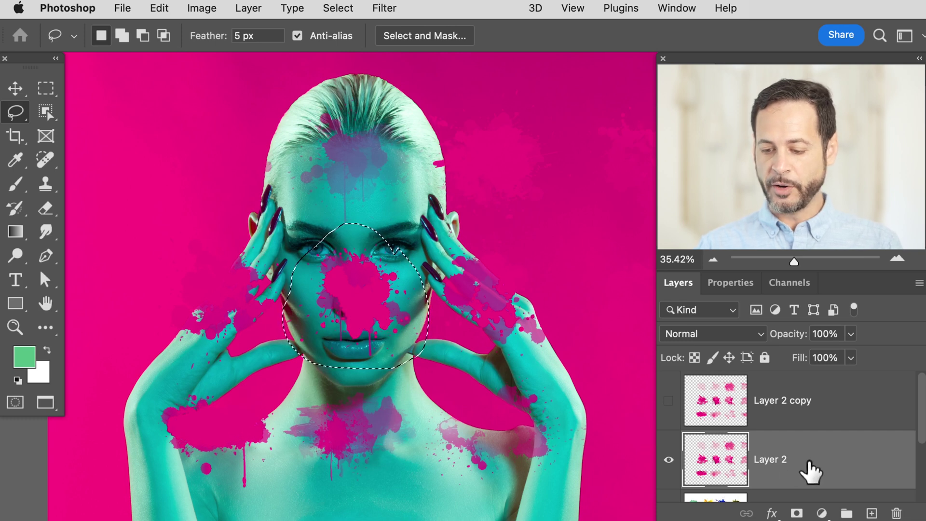
pyautogui.click(796, 515)
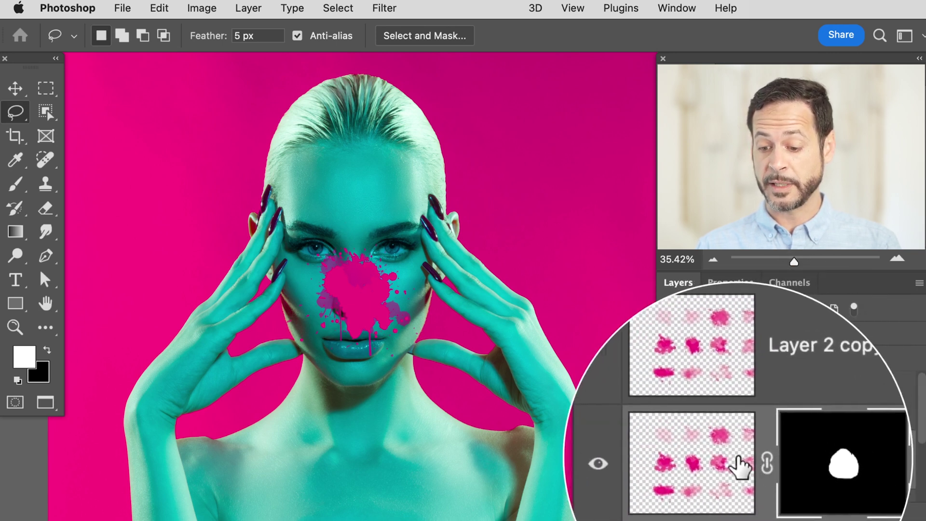
# Invert the mask on Layer 2 so that it hides only the nose splatter.
pyautogui.click(746, 463)
pyautogui.click(801, 464)
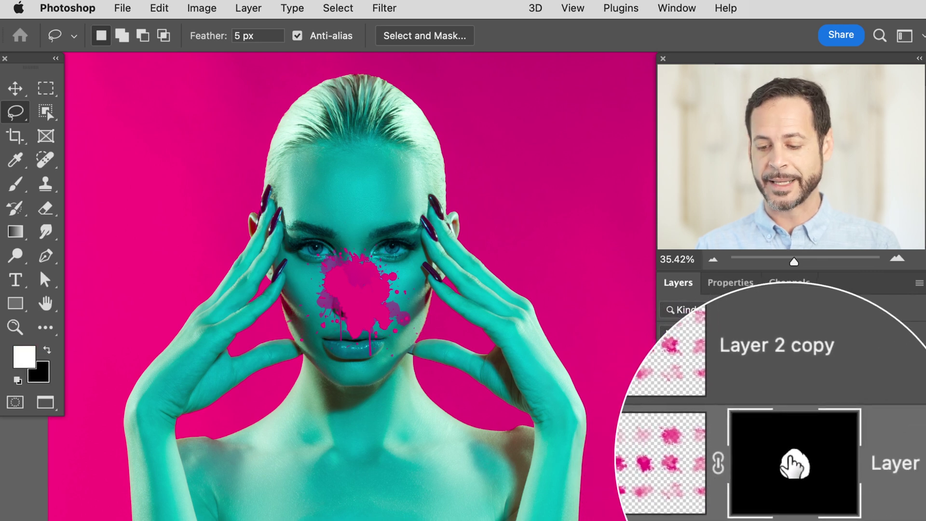
pyautogui.press('super+i')
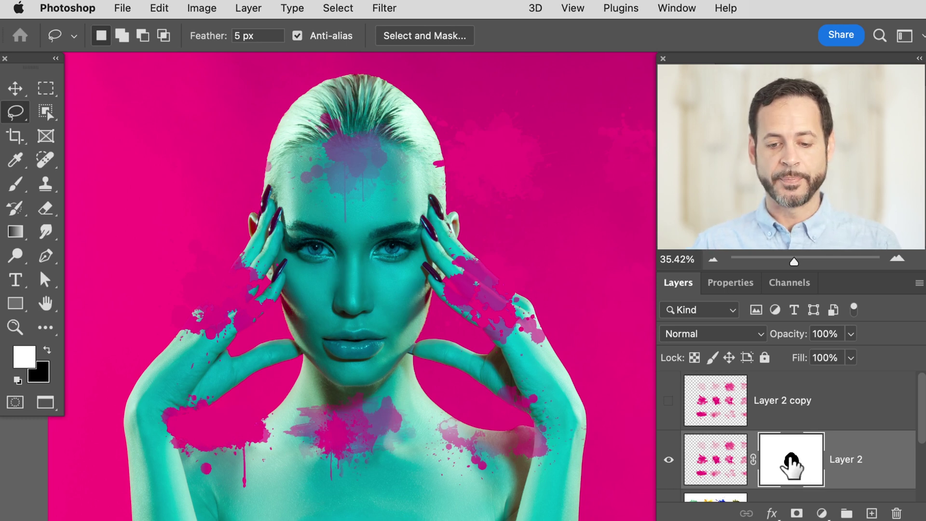
# Lasso the splatters on the forehead and along the upper backdrop to the right of the head, with Layer 2's mask active.
pyautogui.hscroll(5, 369, 194)
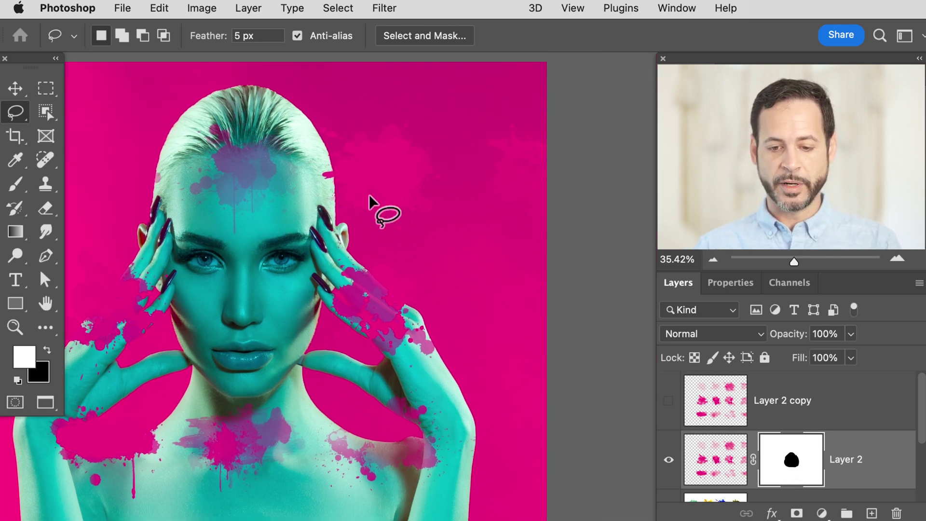
pyautogui.moveTo(251, 102)
pyautogui.mouseDown()
pyautogui.moveTo(181, 89)
pyautogui.moveTo(163, 128)
pyautogui.mouseUp()
pyautogui.moveTo(283, 197); pyautogui.dragTo(386, 222)
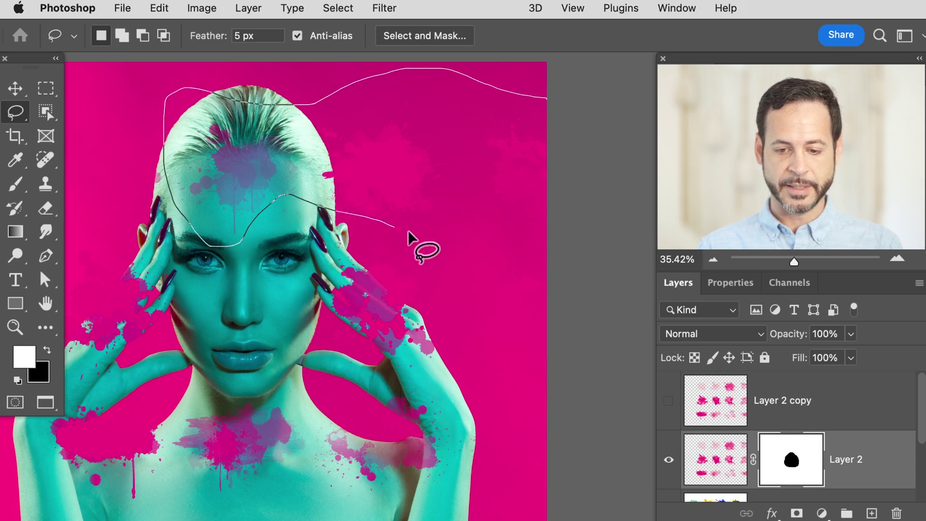
pyautogui.moveTo(568, 77); pyautogui.dragTo(569, 80)
pyautogui.hscroll(-5, 388, 225)
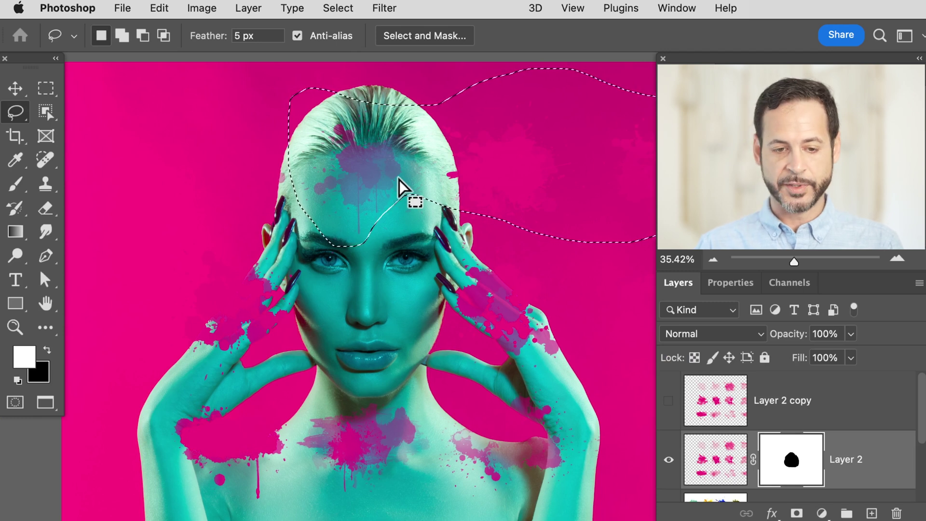
# Fill the selected area of Layer 2's mask with Black in Normal mode at 100% opacity, and deselect.
pyautogui.click(156, 8)
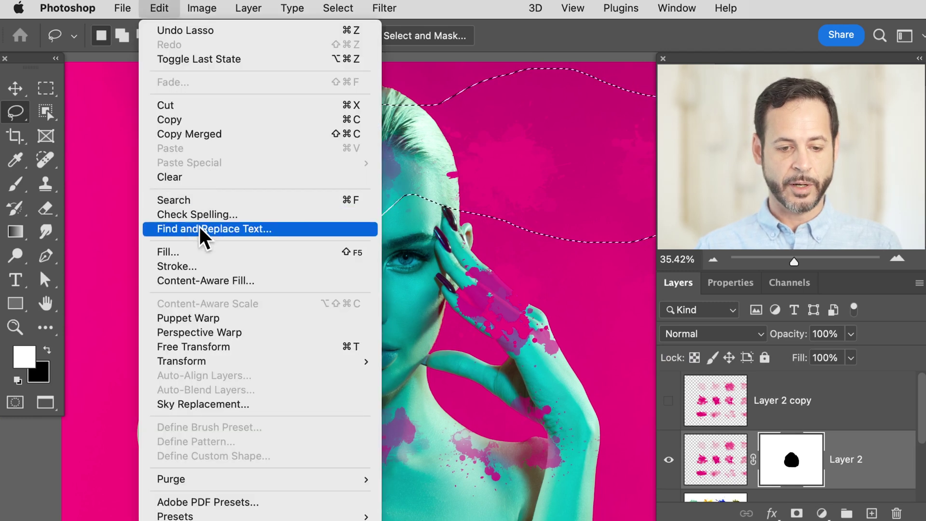
pyautogui.click(200, 252)
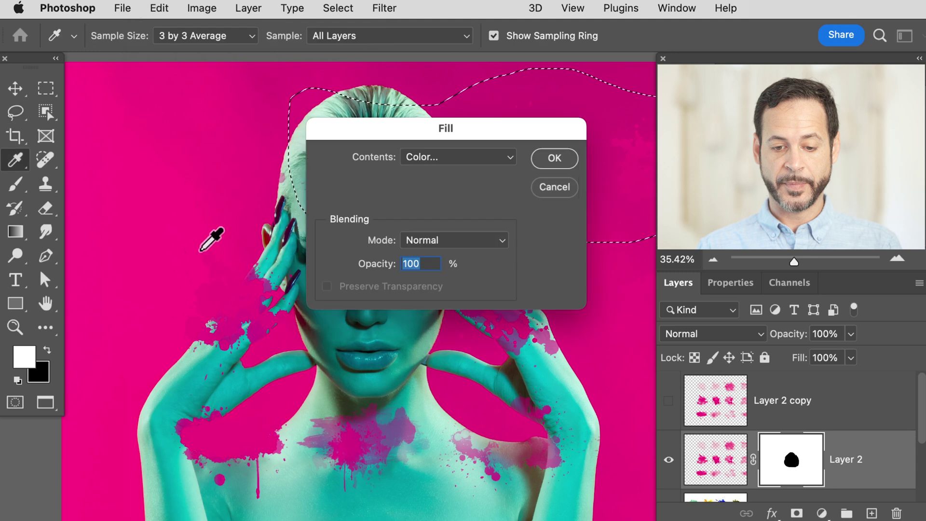
pyautogui.click(433, 157)
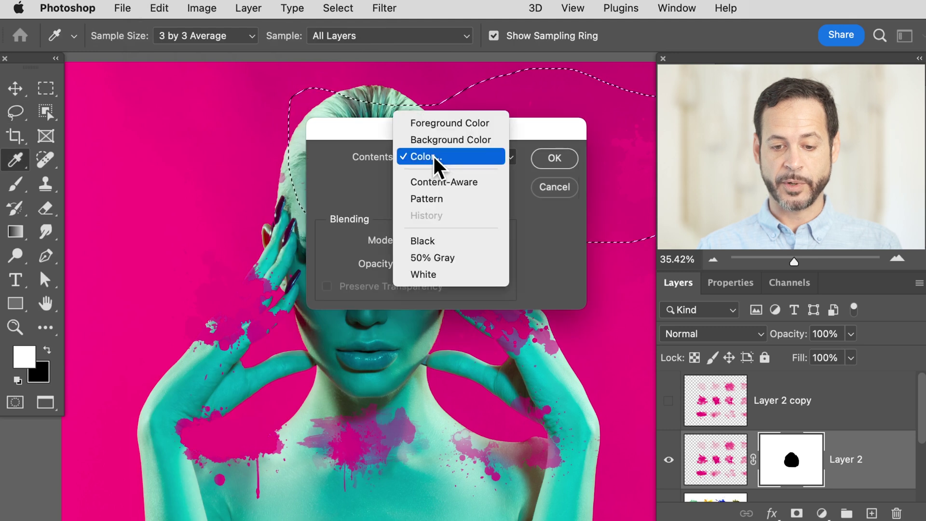
pyautogui.click(433, 246)
pyautogui.click(565, 163)
pyautogui.press('l')
pyautogui.press('super+d')
# Toggle the visibility of Layer 2 to compare the portrait with and without the masked splatters.
pyautogui.scroll(-3, 376, 217)
pyautogui.hscroll(2, 376, 217)
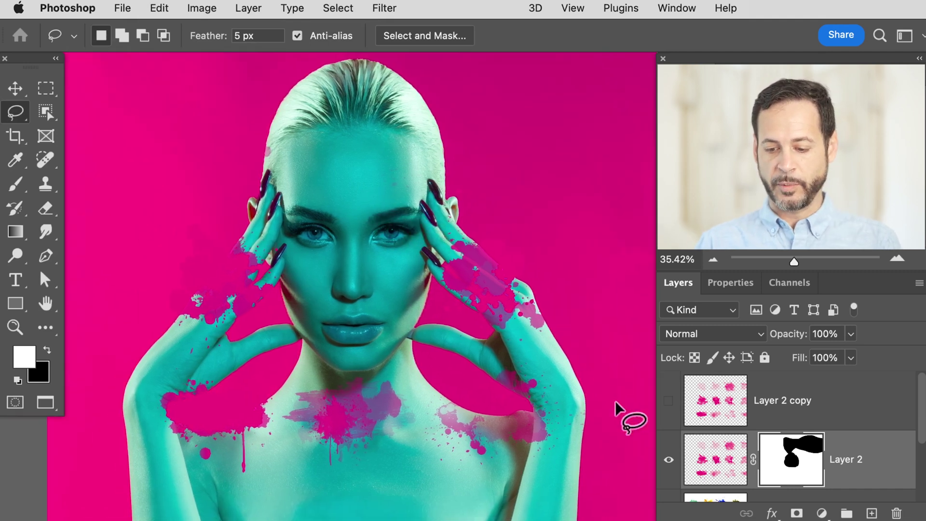
pyautogui.click(669, 460)
pyautogui.click(669, 459)
pyautogui.click(669, 459)
pyautogui.click(669, 460)
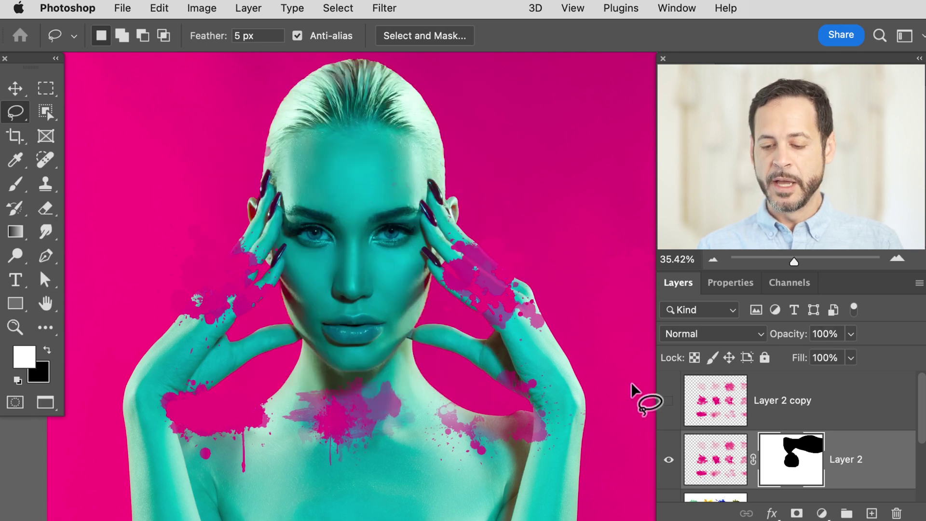
# Duplicate the hidden Layer 2 copy and place the visible duplicate up and to the right so that its splatters cover both eyes.
pyautogui.click(799, 404)
pyautogui.press('super+j')
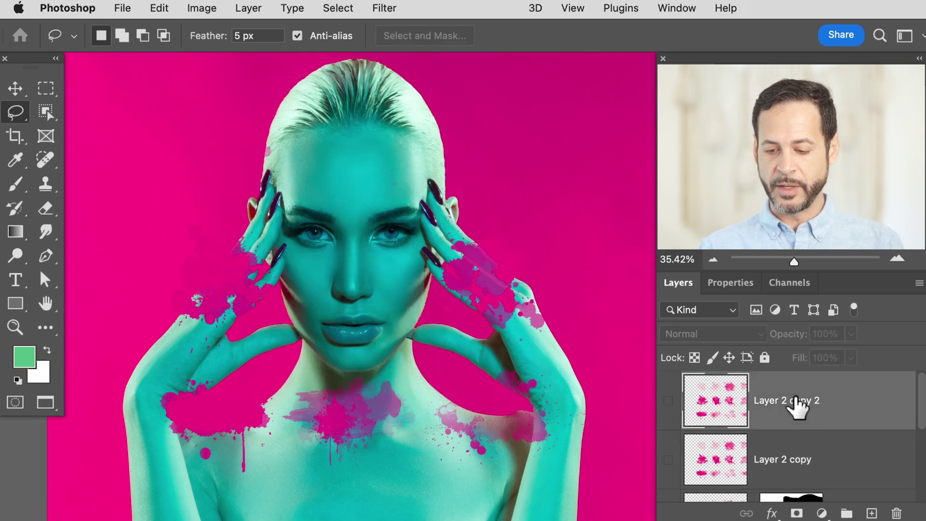
pyautogui.click(669, 401)
pyautogui.press('v')
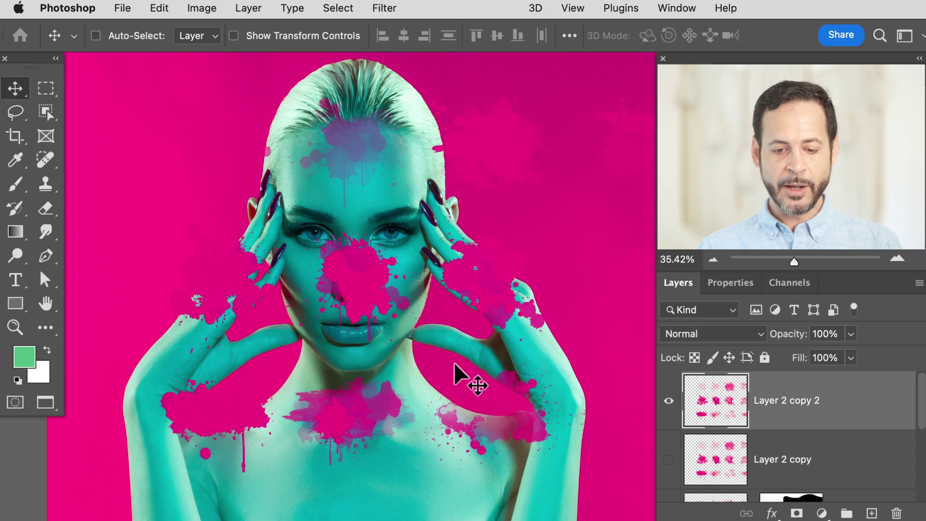
pyautogui.moveTo(454, 362); pyautogui.dragTo(521, 304)
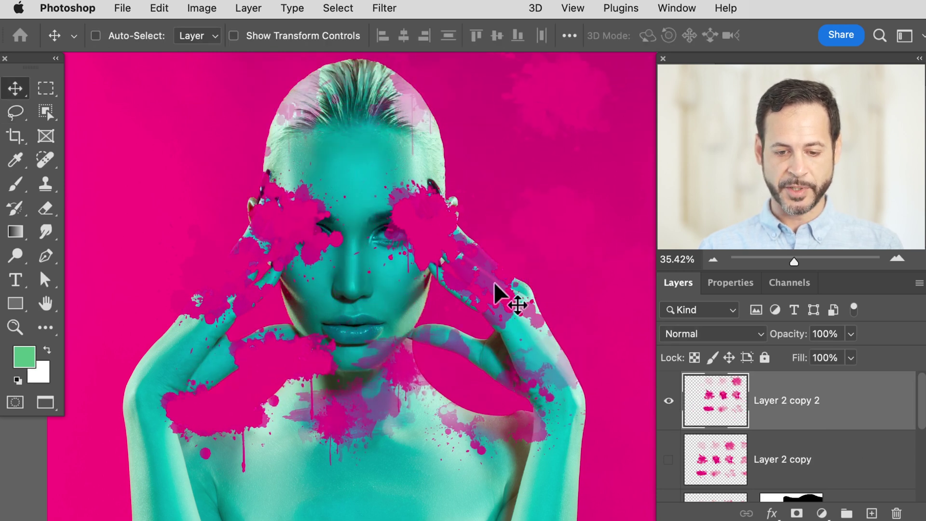
# Try the Blend If Underlying Layer black slider at 46 on Layer 2 copy 2, and return it to 0.
pyautogui.scroll(5, 279, 256)
pyautogui.scroll(3, 280, 256)
pyautogui.scroll(5, 280, 256)
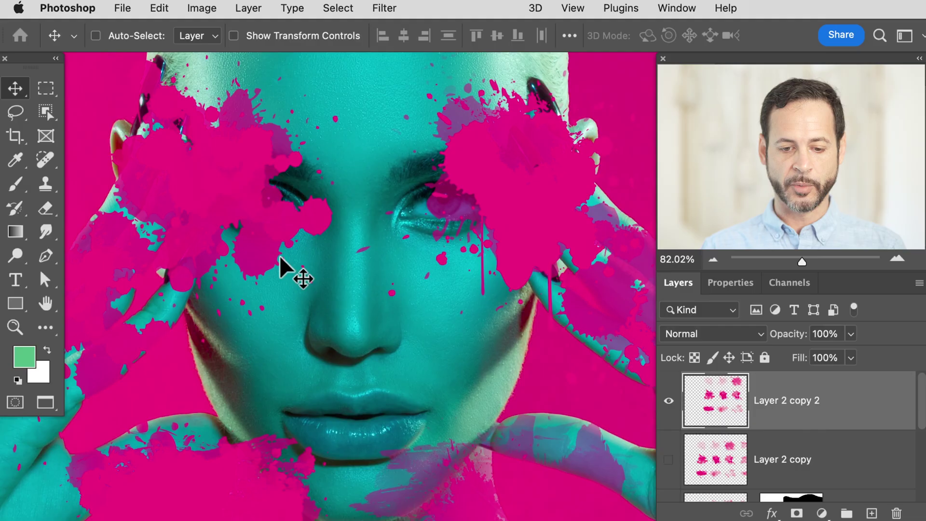
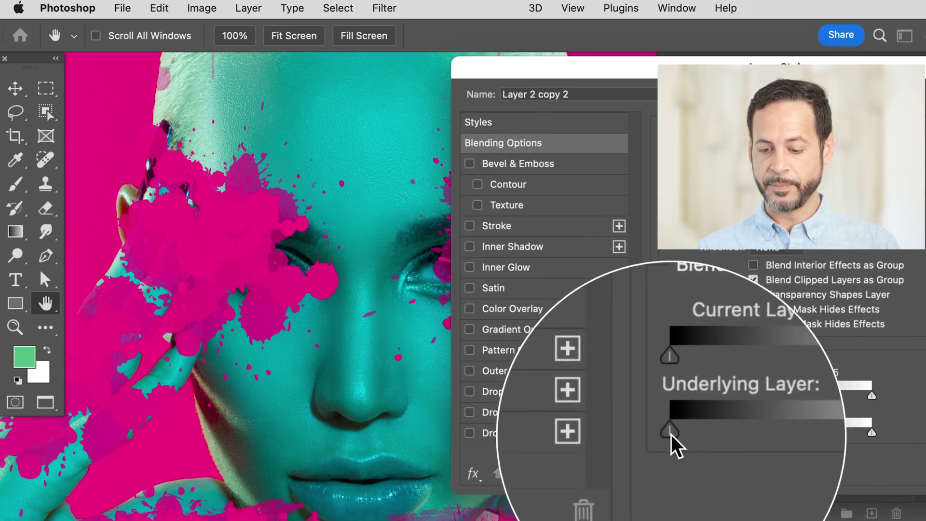
pyautogui.moveTo(670, 434); pyautogui.dragTo(707, 434)
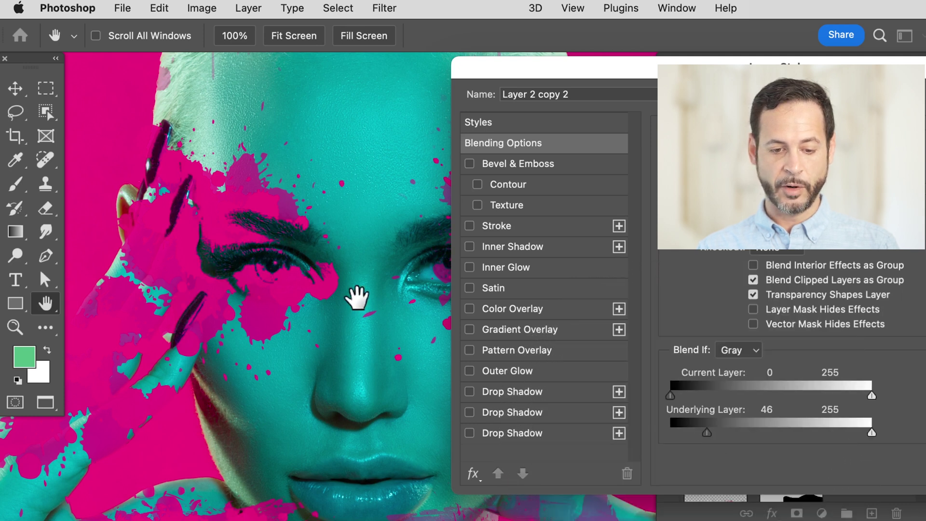
pyautogui.moveTo(707, 432); pyautogui.dragTo(639, 423)
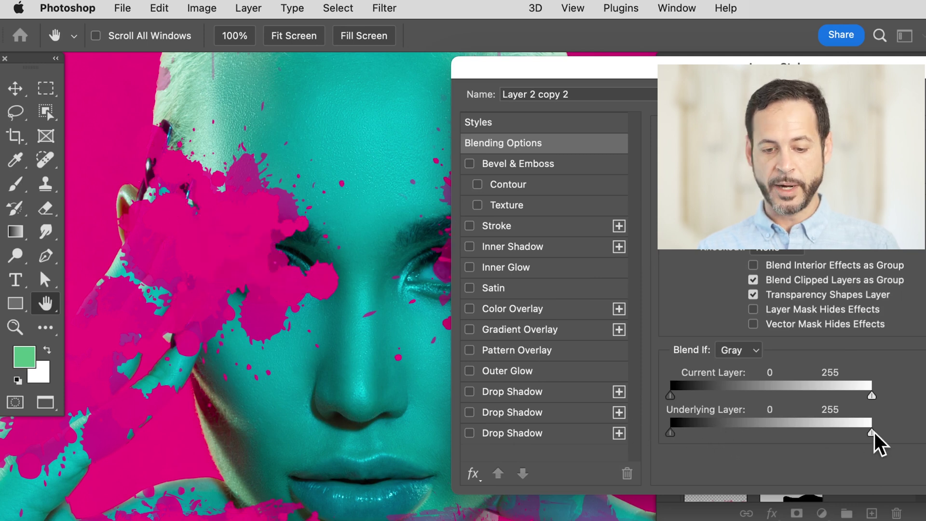
# Try the Underlying Layer white slider at 221, split it to 208 / 221 and lower, and reset the Blend If settings.
pyautogui.moveTo(845, 431)
pyautogui.mouseDown()
pyautogui.moveTo(735, 418)
pyautogui.moveTo(845, 432)
pyautogui.mouseUp()
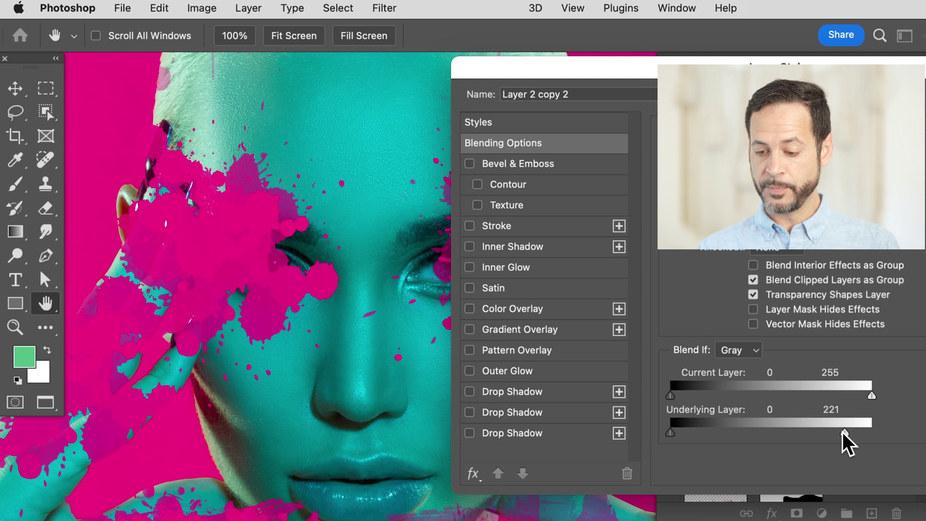
pyautogui.moveTo(836, 433); pyautogui.dragTo(834, 432)
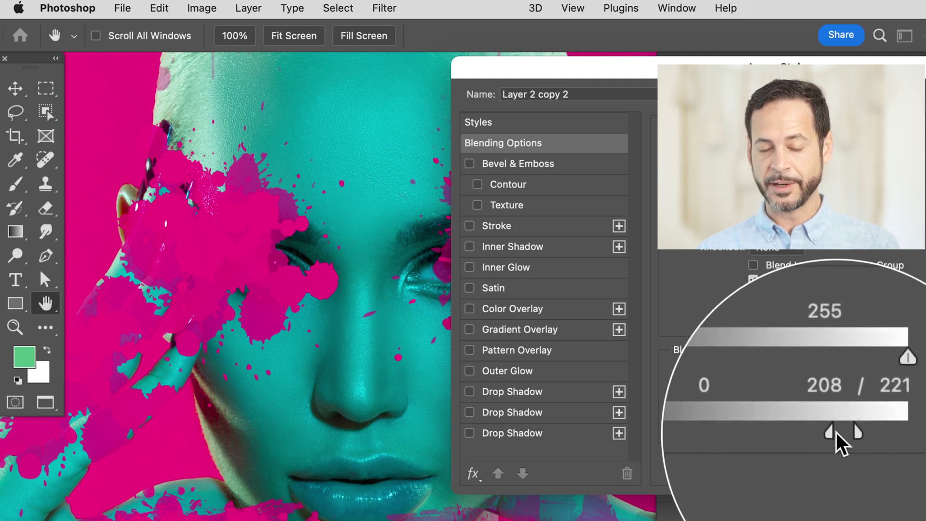
pyautogui.moveTo(832, 431); pyautogui.dragTo(774, 429)
pyautogui.keyDown('alt'); pyautogui.click(888, 115); pyautogui.keyUp('alt')
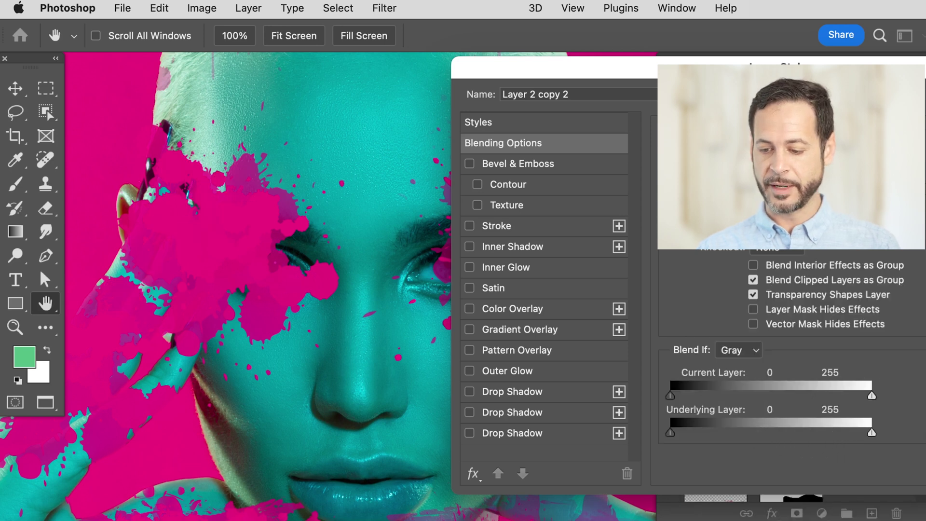
# Split the Underlying Layer white slider in Layer 2 copy 2's Blend If to 19 / 54 and apply the layer style.
pyautogui.moveTo(873, 433); pyautogui.dragTo(764, 431)
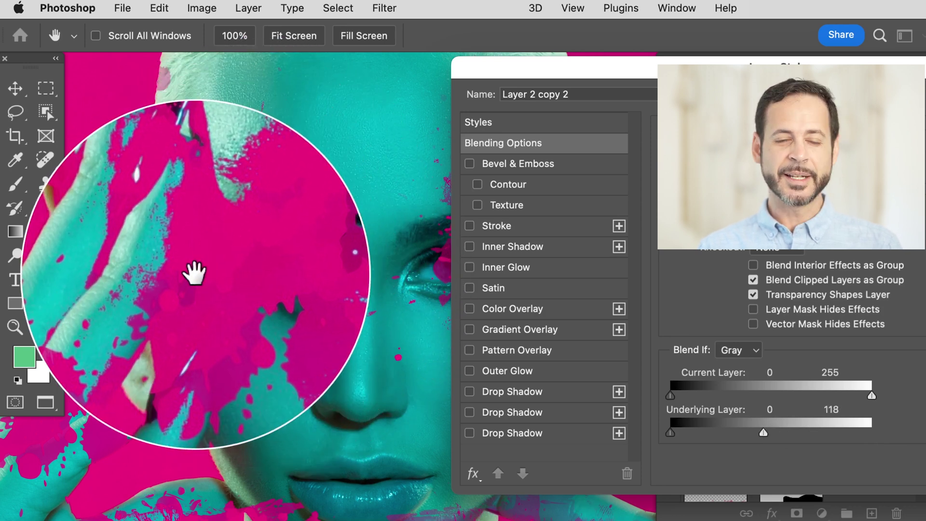
pyautogui.moveTo(769, 433); pyautogui.dragTo(861, 419)
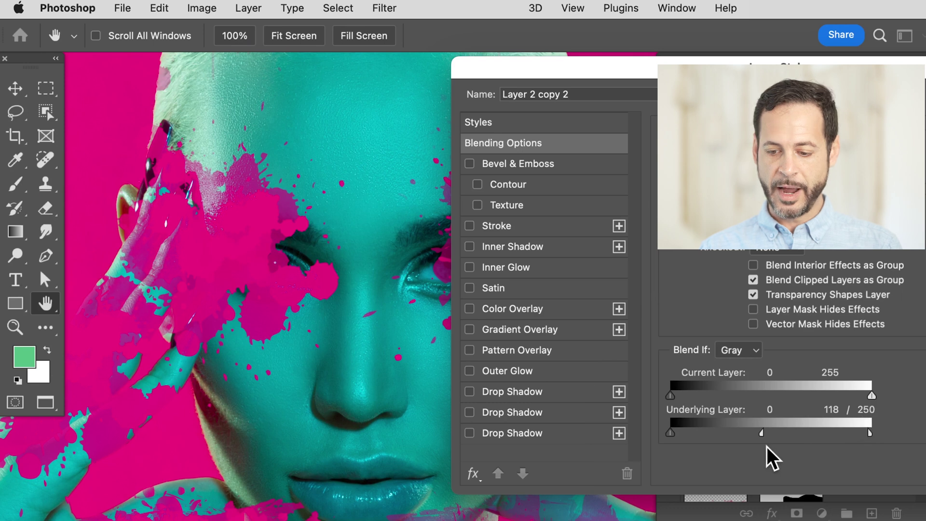
pyautogui.moveTo(763, 433); pyautogui.dragTo(702, 423)
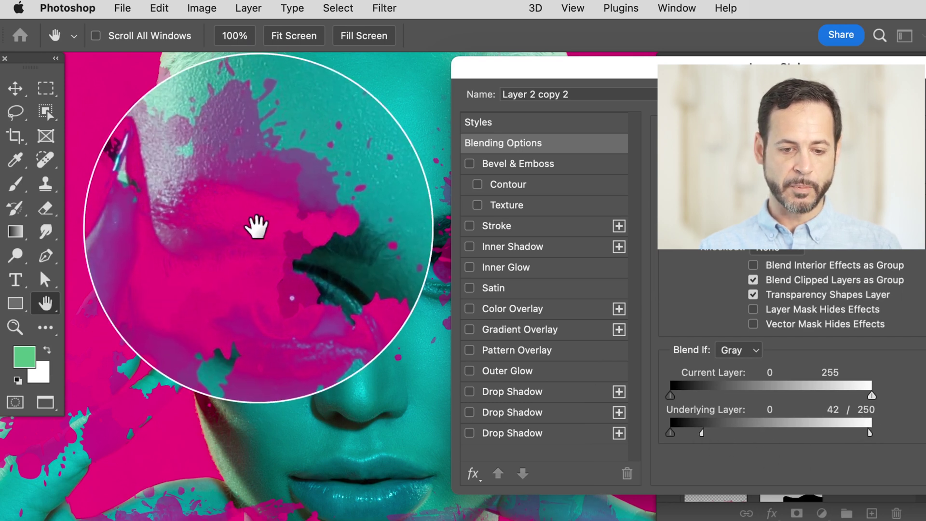
pyautogui.moveTo(870, 431); pyautogui.dragTo(769, 425)
pyautogui.moveTo(703, 430); pyautogui.dragTo(685, 430)
pyautogui.moveTo(770, 431); pyautogui.dragTo(716, 423)
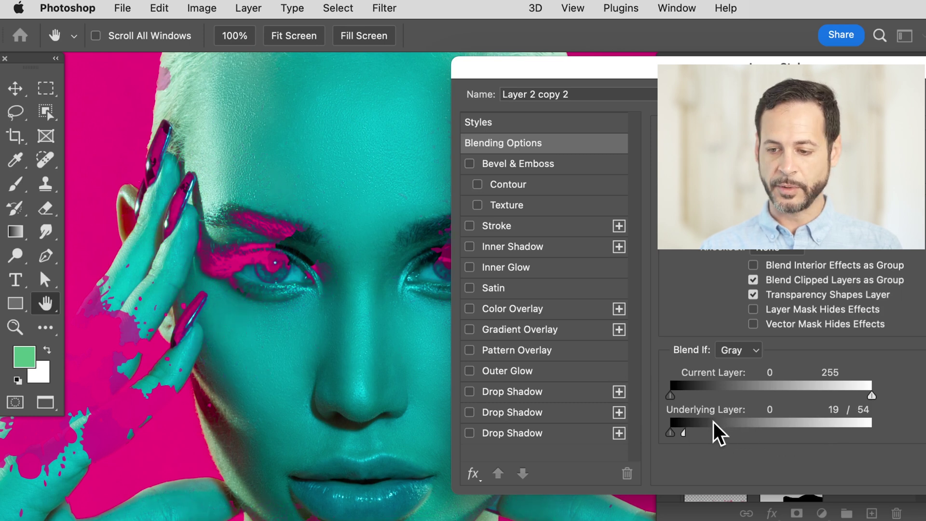
pyautogui.press('Return')
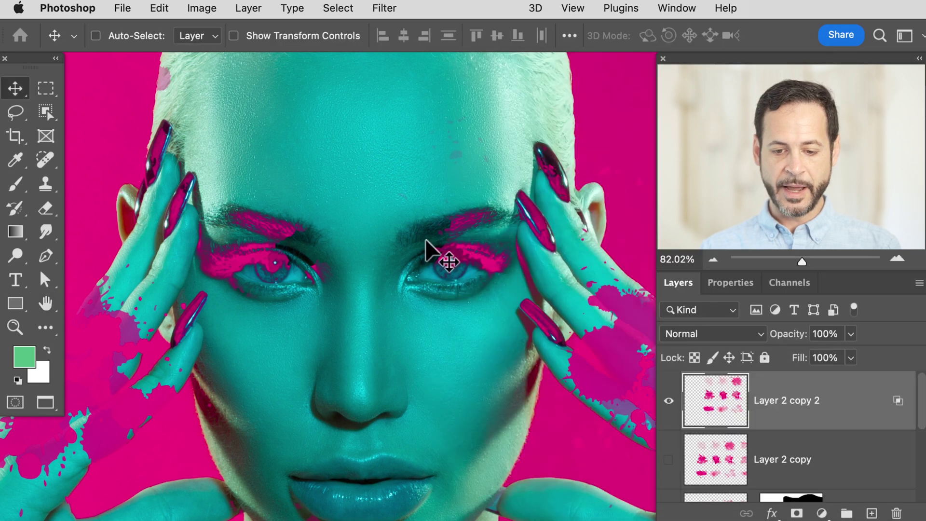
# Reposition the splatters of Layer 2 copy 2 over the face and place a duplicate of that layer lower on the portrait.
pyautogui.scroll(-5, 424, 238)
pyautogui.moveTo(479, 253); pyautogui.dragTo(508, 193)
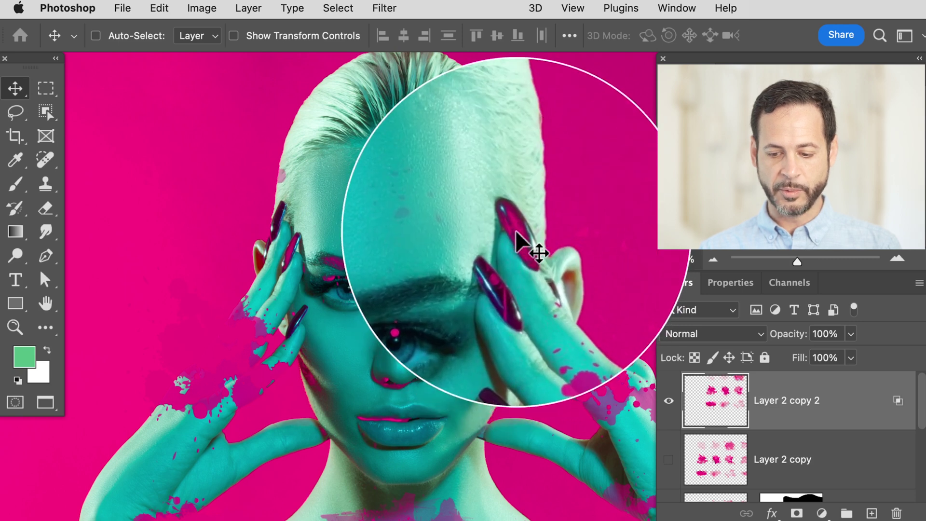
pyautogui.press('super+j')
pyautogui.moveTo(593, 227); pyautogui.dragTo(384, 520)
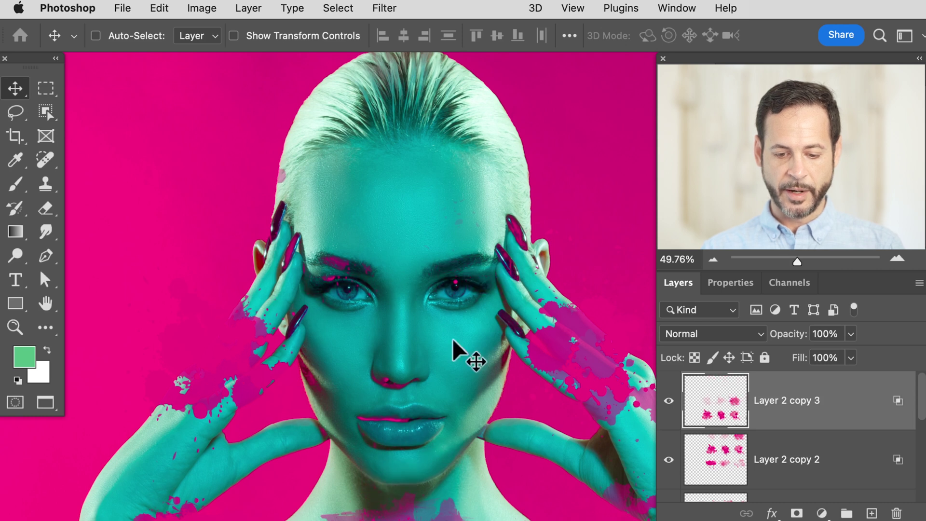
# Set the split Underlying Layer white slider in Layer 2 copy 3's Blend If to 27 / 104 and apply the layer style.
pyautogui.press('super')
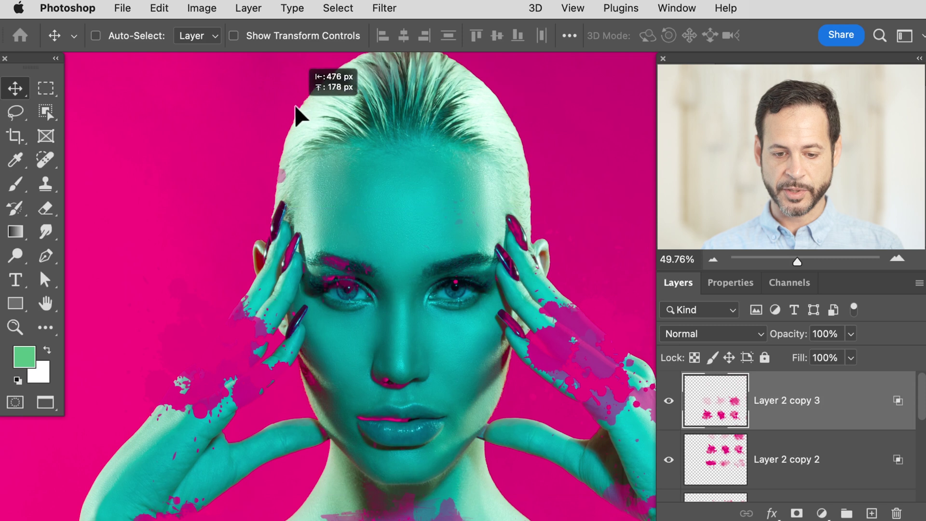
pyautogui.doubleClick(856, 413)
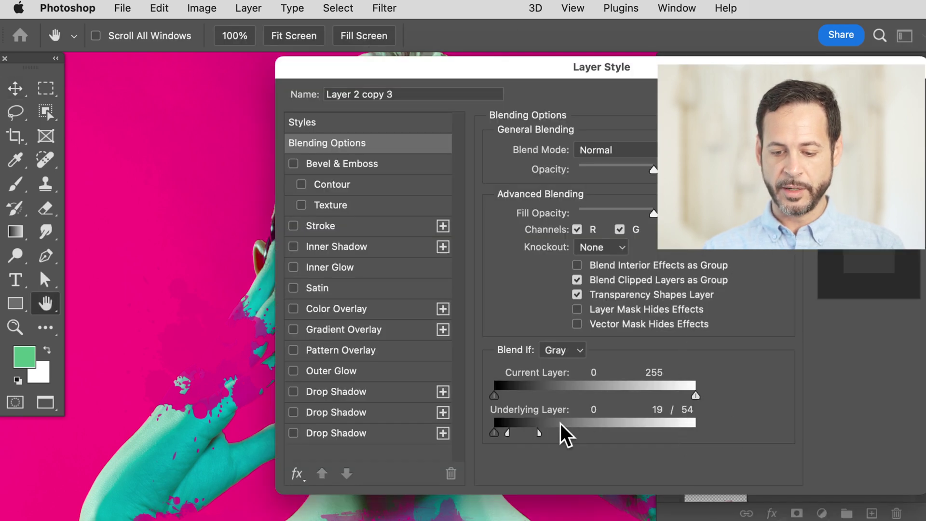
pyautogui.moveTo(555, 67); pyautogui.dragTo(785, 76)
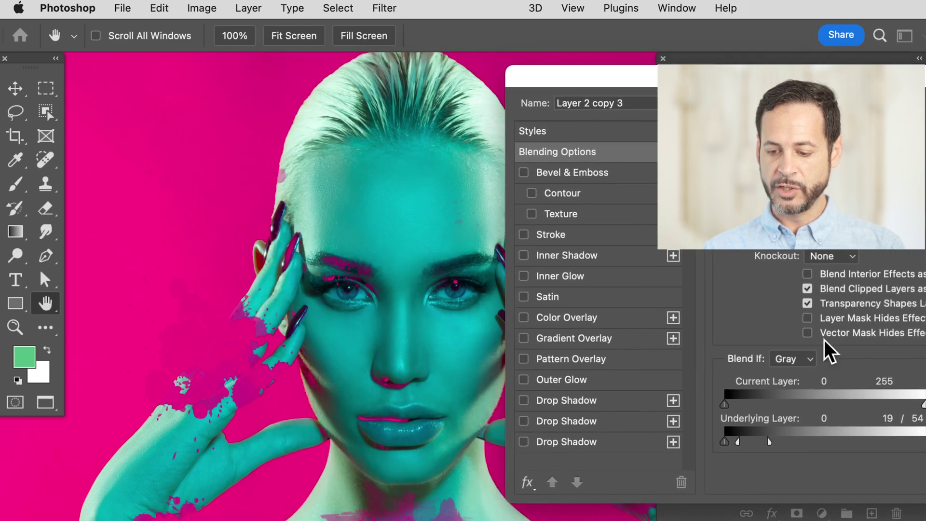
pyautogui.moveTo(769, 441); pyautogui.dragTo(837, 441)
pyautogui.moveTo(737, 441)
pyautogui.mouseDown()
pyautogui.moveTo(838, 441)
pyautogui.moveTo(746, 438)
pyautogui.mouseUp()
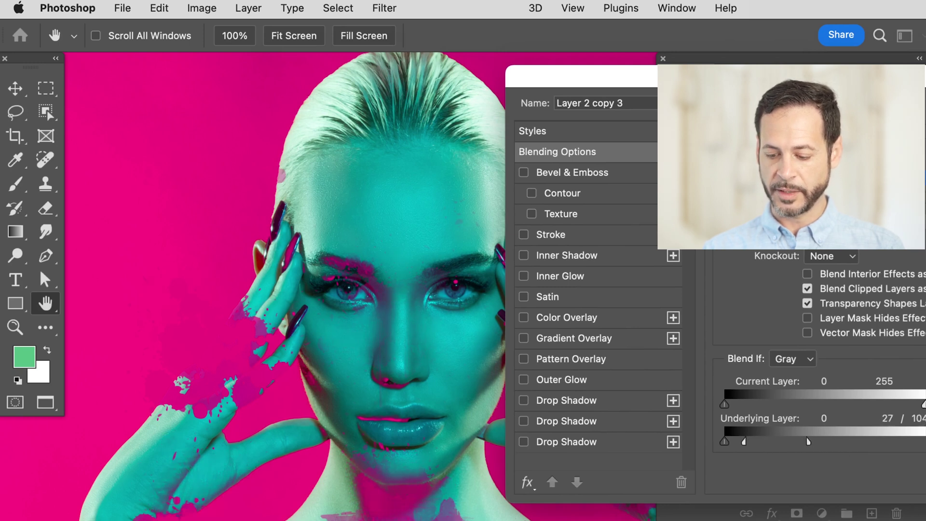
pyautogui.press('Return')
# Move the splatters of Layer 2 copy 3 up over the dark areas of the hair.
pyautogui.moveTo(485, 278); pyautogui.dragTo(531, 89)
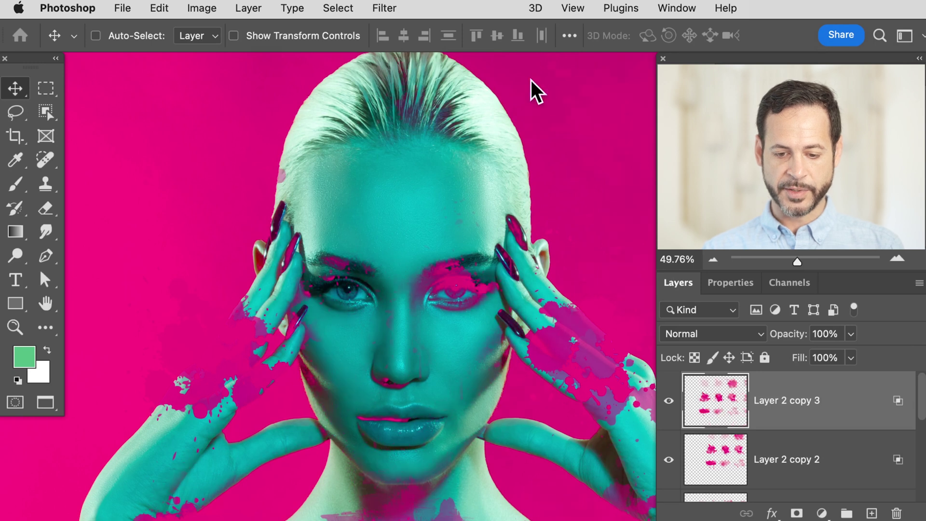
pyautogui.moveTo(472, 430); pyautogui.dragTo(434, 147)
pyautogui.scroll(-2, 434, 146)
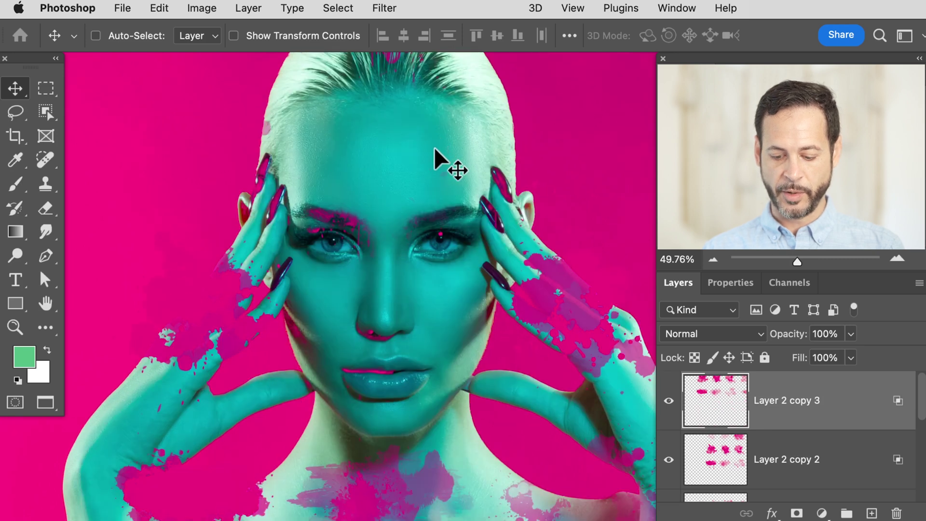
# Duplicate Layer 2 copy 3 and position the copy's splatters over the shaded arm and shoulder on the image's right side.
pyautogui.press('super+j')
pyautogui.moveTo(494, 153); pyautogui.dragTo(97, 504)
pyautogui.scroll(-3, 118, 412)
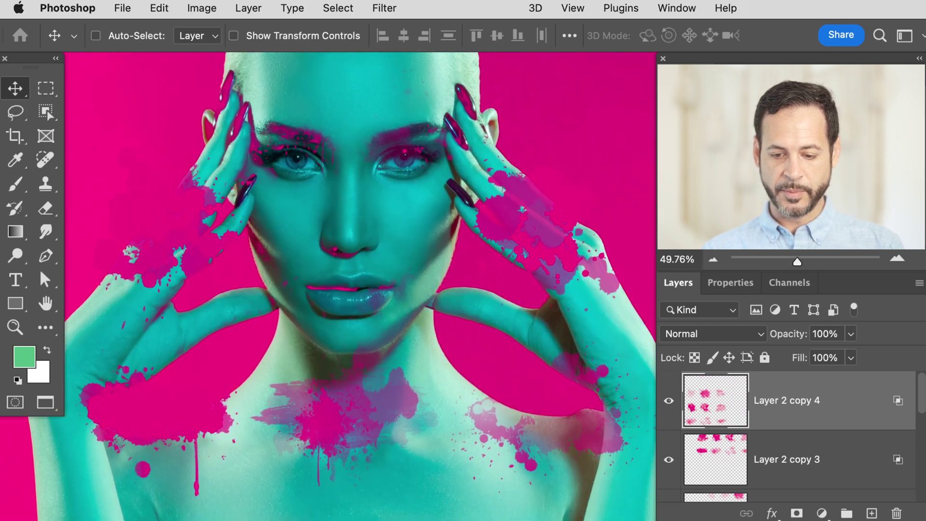
pyautogui.moveTo(432, 482); pyautogui.dragTo(432, 483)
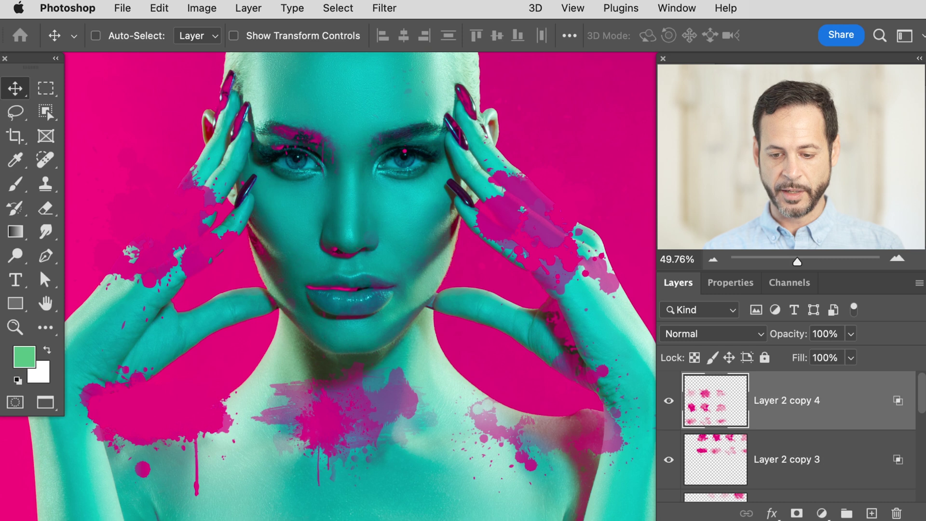
# Duplicate Layer 2 copy 4 and move the copy's splatters over the shaded cheek and jaw on the image's left side.
pyautogui.press('super+j')
pyautogui.moveTo(536, 300); pyautogui.dragTo(94, 234)
pyautogui.scroll(3, 251, 394)
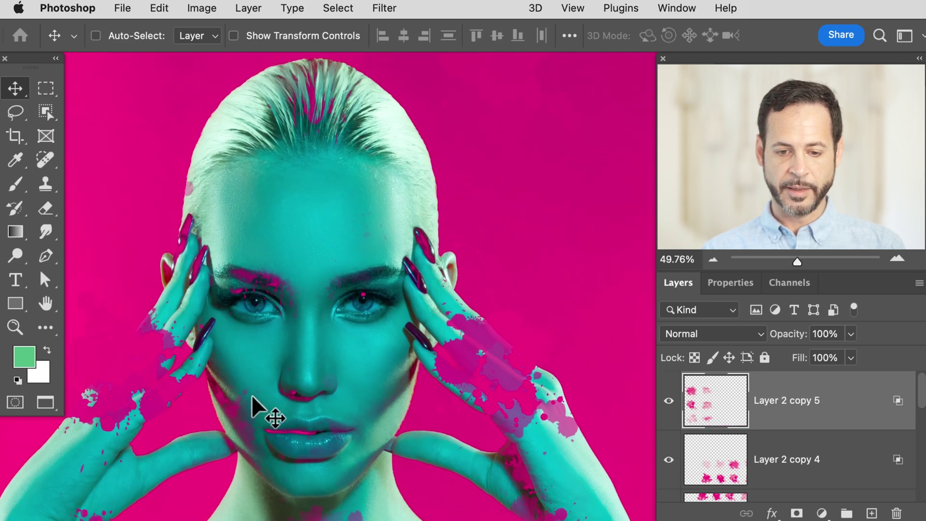
# Duplicate Layer 2 copy 5 and move the copy's splatters up over the hair and upper face.
pyautogui.press('super+j')
pyautogui.moveTo(272, 401); pyautogui.dragTo(433, 46)
pyautogui.moveTo(378, 395); pyautogui.dragTo(437, 123)
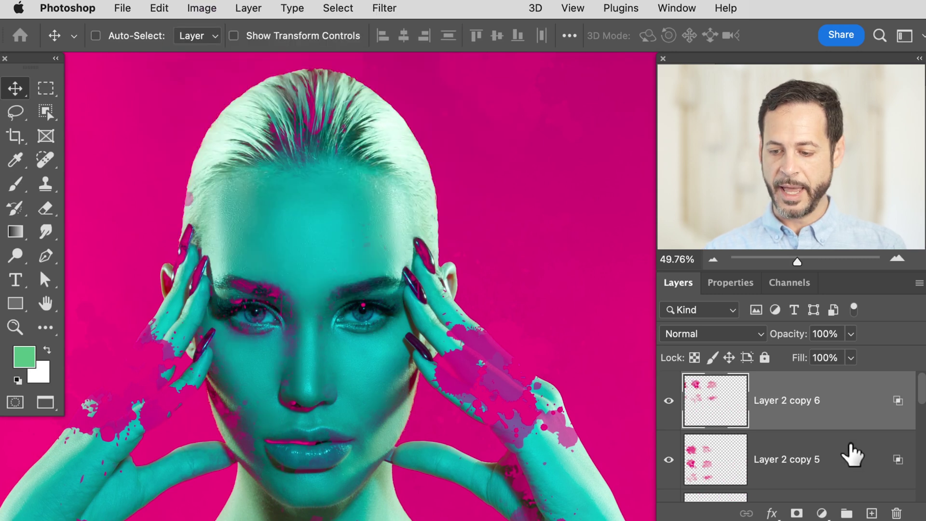
# Set the split Underlying Layer white slider in Layer 2 copy 6's Blend If to 73 / 166 and apply the layer style.
pyautogui.doubleClick(852, 422)
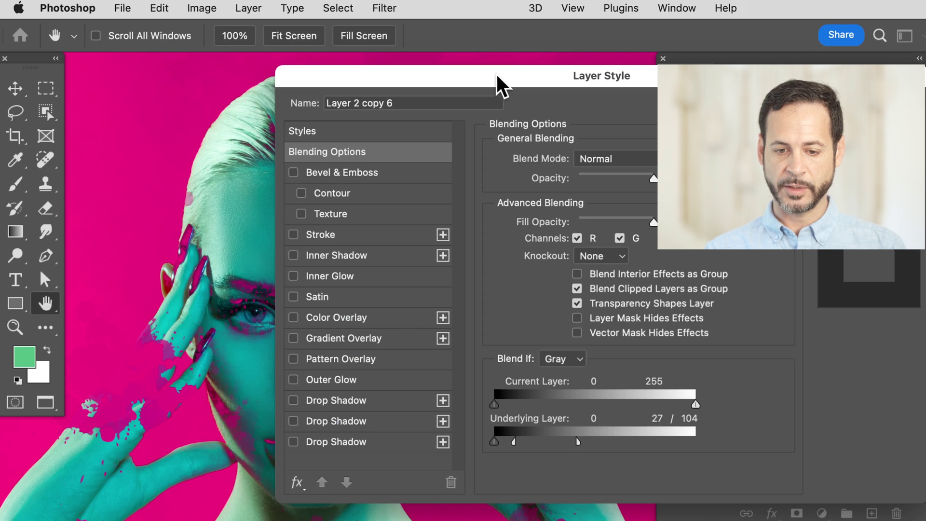
pyautogui.moveTo(497, 83); pyautogui.dragTo(658, 85)
pyautogui.moveTo(737, 443); pyautogui.dragTo(790, 443)
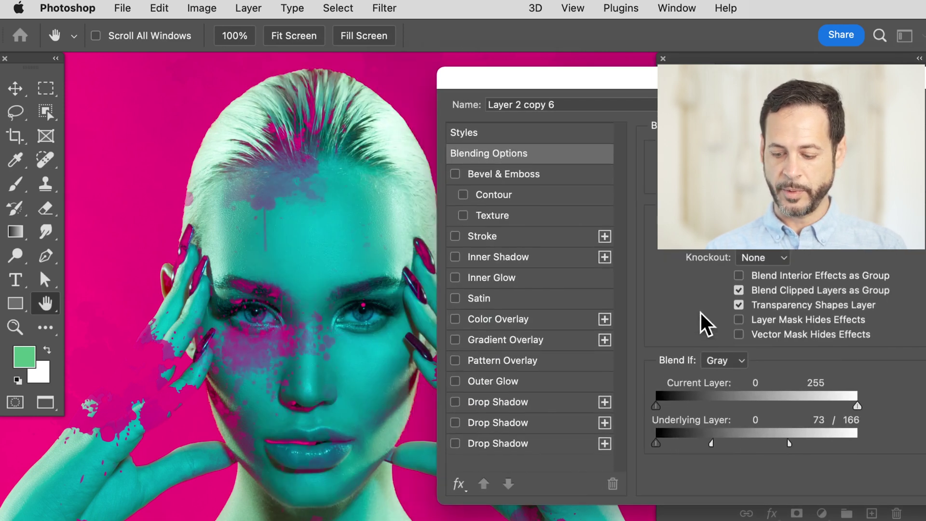
pyautogui.press('Return')
# Move the splatters of Layer 2 copy 6 up so they sit over the hair and hairline.
pyautogui.press('v')
pyautogui.moveTo(647, 321); pyautogui.dragTo(479, 148)
pyautogui.scroll(-5, 478, 148)
pyautogui.hscroll(-3, 478, 148)
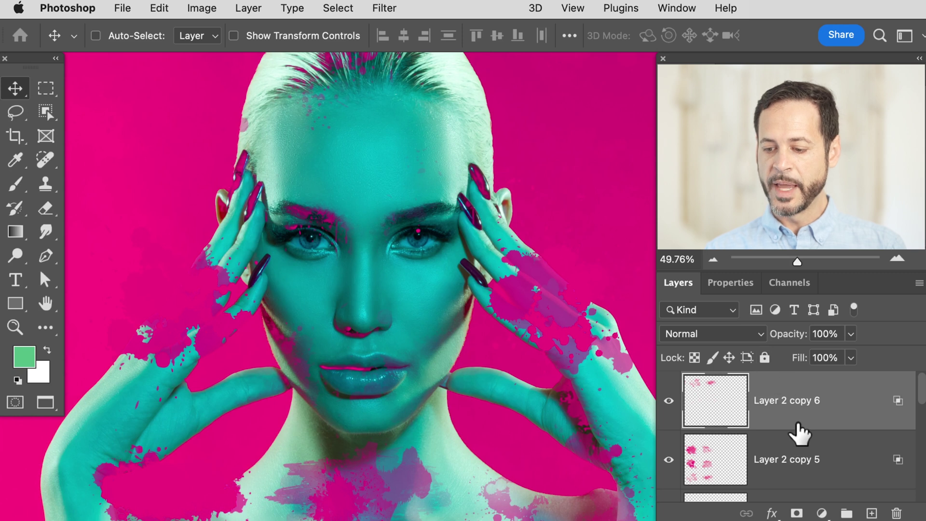
# Select the layers from Layer 2 copy 6 down to Layer 2 copy 2 and group them.
pyautogui.scroll(-5, 782, 439)
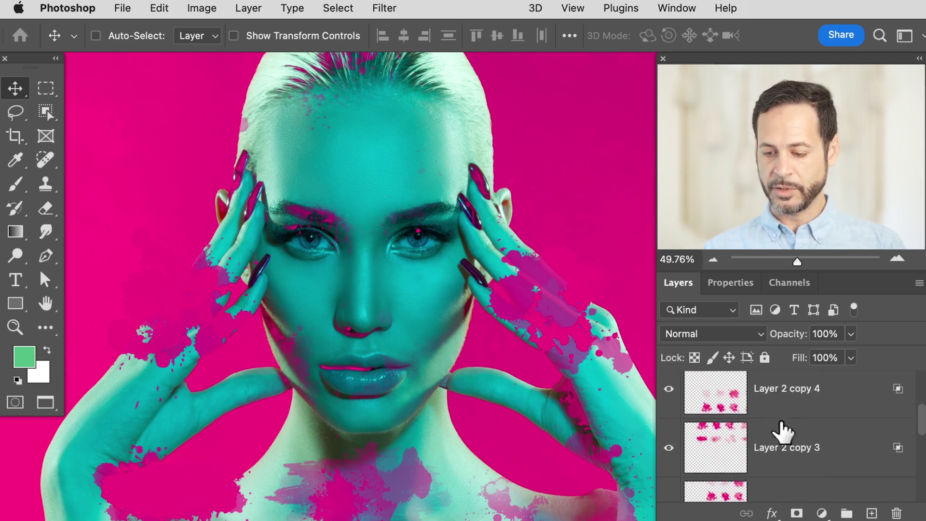
pyautogui.click(792, 431)
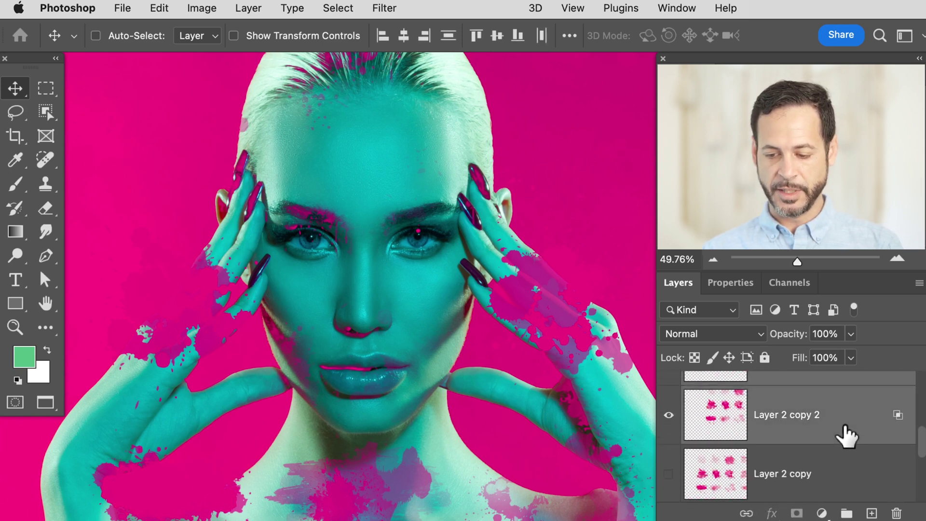
pyautogui.press('super+g')
# Compare the portrait with and without the splatters of Group 1 by toggling the group's visibility.
pyautogui.click(669, 381)
pyautogui.click(668, 381)
pyautogui.click(669, 381)
pyautogui.click(669, 381)
pyautogui.click(669, 382)
pyautogui.click(669, 381)
pyautogui.click(669, 381)
pyautogui.click(669, 381)
pyautogui.click(669, 381)
pyautogui.click(669, 381)
pyautogui.click(668, 381)
pyautogui.click(669, 381)
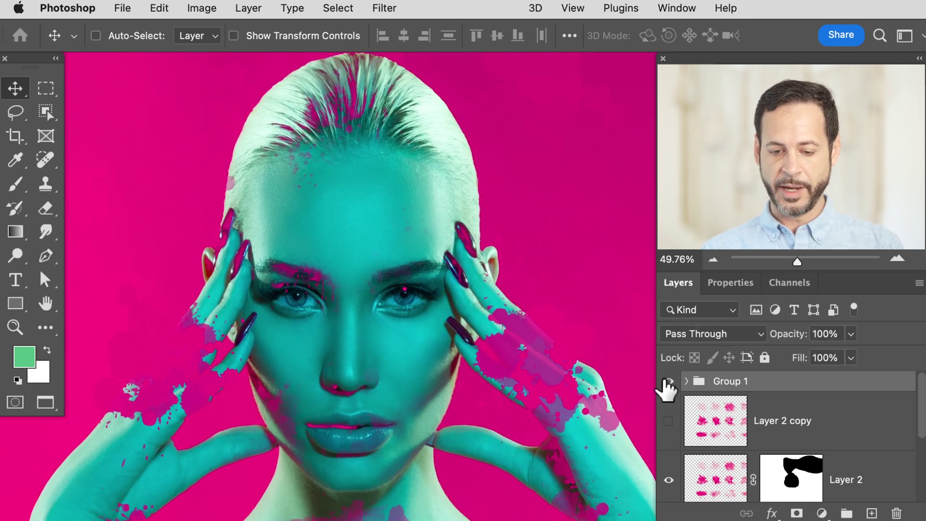
pyautogui.click(669, 381)
pyautogui.click(668, 381)
pyautogui.click(669, 381)
pyautogui.click(669, 381)
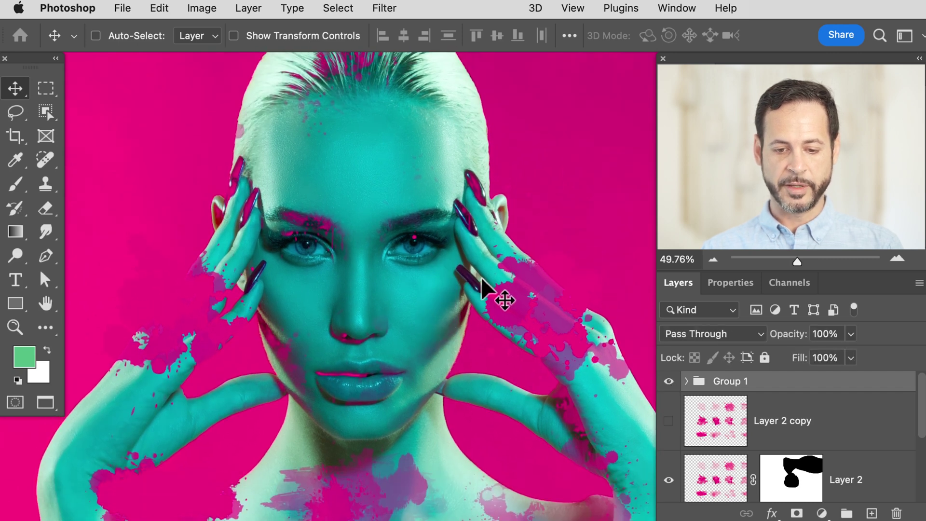
pyautogui.click(668, 381)
pyautogui.click(668, 382)
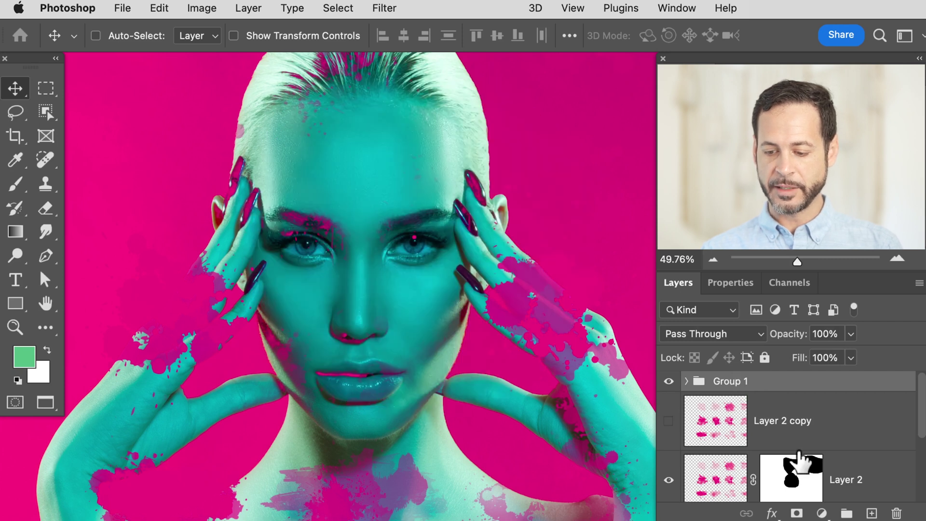
# Add a layer mask to Group 1 and fill a lasso selection around the magenta spot on the right-hand eye with black.
pyautogui.click(797, 512)
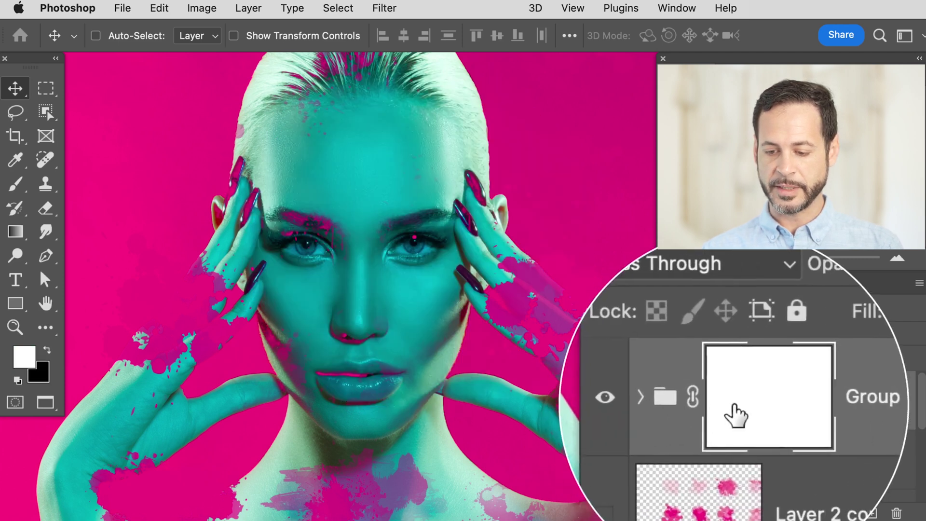
pyautogui.press('l')
pyautogui.moveTo(414, 221)
pyautogui.mouseDown()
pyautogui.moveTo(409, 248)
pyautogui.moveTo(423, 247)
pyautogui.moveTo(418, 227)
pyautogui.mouseUp()
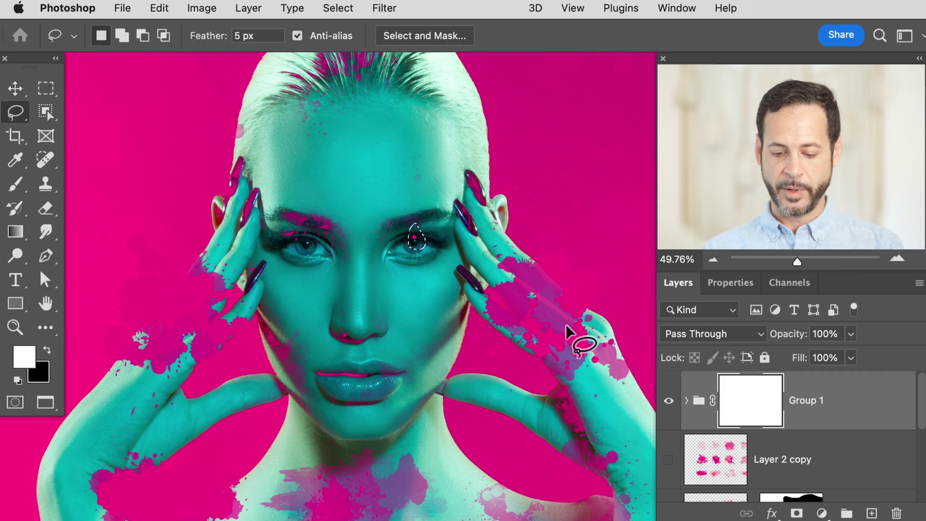
pyautogui.hotkey('shift', 'BackSpace')
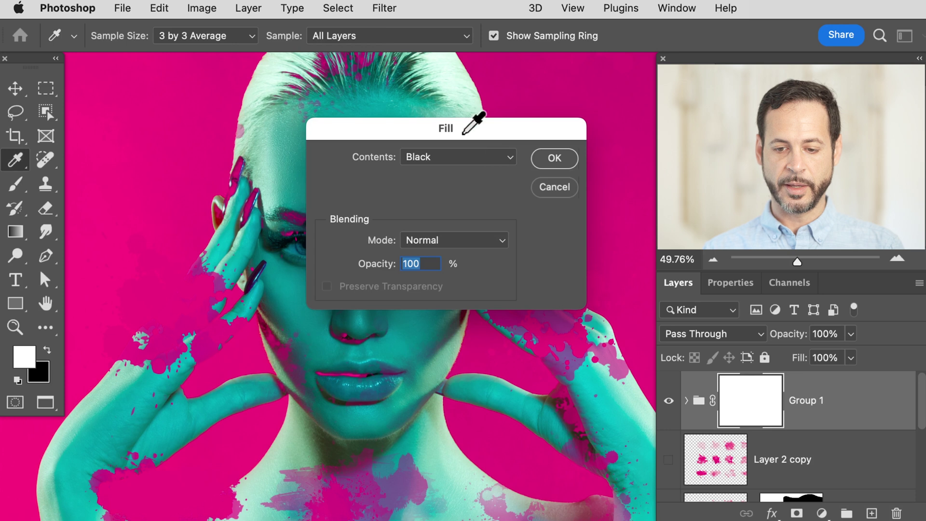
pyautogui.click(547, 156)
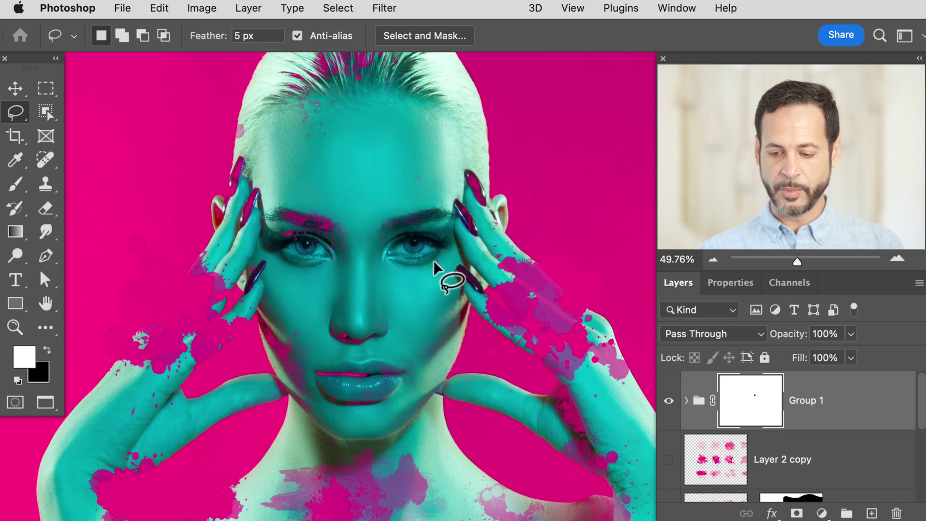
# Duplicate Group 1 and reposition the copy's splatters over the eyebrows, fingernails and lips.
pyautogui.press('super+j')
pyautogui.press('v')
pyautogui.moveTo(414, 310); pyautogui.dragTo(525, 115)
pyautogui.moveTo(392, 398); pyautogui.dragTo(394, 249)
pyautogui.moveTo(530, 354); pyautogui.dragTo(403, 365)
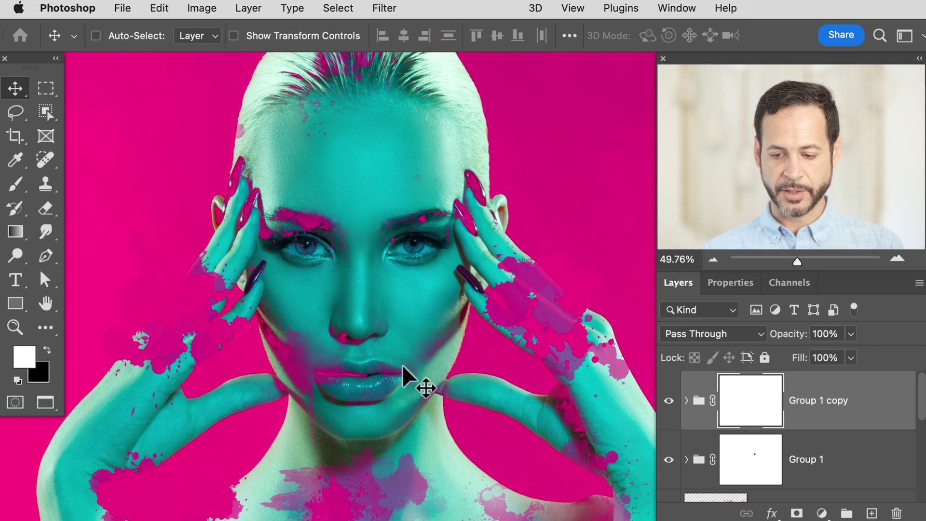
# Compare the portrait with and without Group 1 copy by toggling its visibility.
pyautogui.click(669, 402)
pyautogui.click(669, 401)
pyautogui.click(669, 402)
pyautogui.click(669, 401)
pyautogui.click(669, 402)
pyautogui.click(669, 401)
pyautogui.click(670, 402)
pyautogui.click(670, 402)
pyautogui.click(670, 401)
pyautogui.click(669, 402)
pyautogui.click(669, 401)
pyautogui.click(670, 403)
pyautogui.click(669, 404)
pyautogui.click(669, 403)
pyautogui.click(669, 403)
pyautogui.click(669, 403)
pyautogui.click(670, 403)
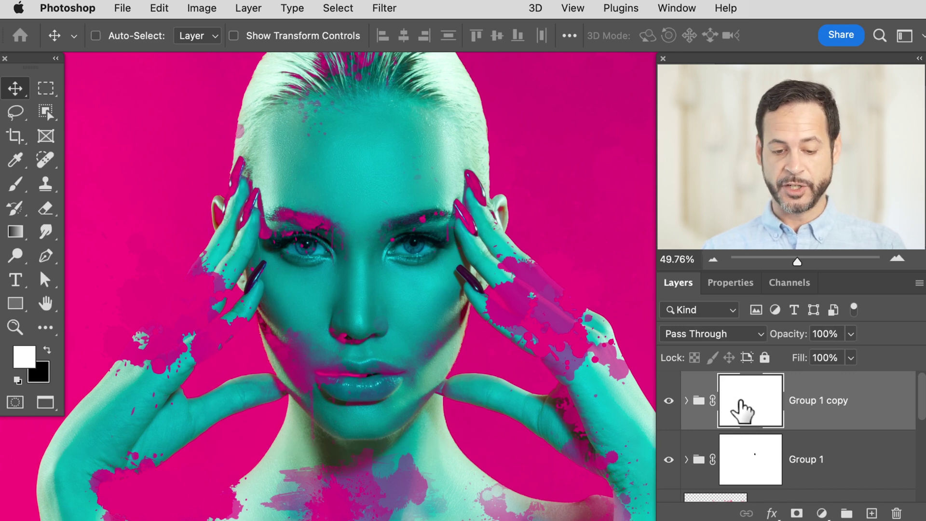
# Fill the layer mask of Group 1 copy with black to hide all of its splatters.
pyautogui.press('i')
pyautogui.hotkey('shift', 'BackSpace')
pyautogui.click(541, 158)
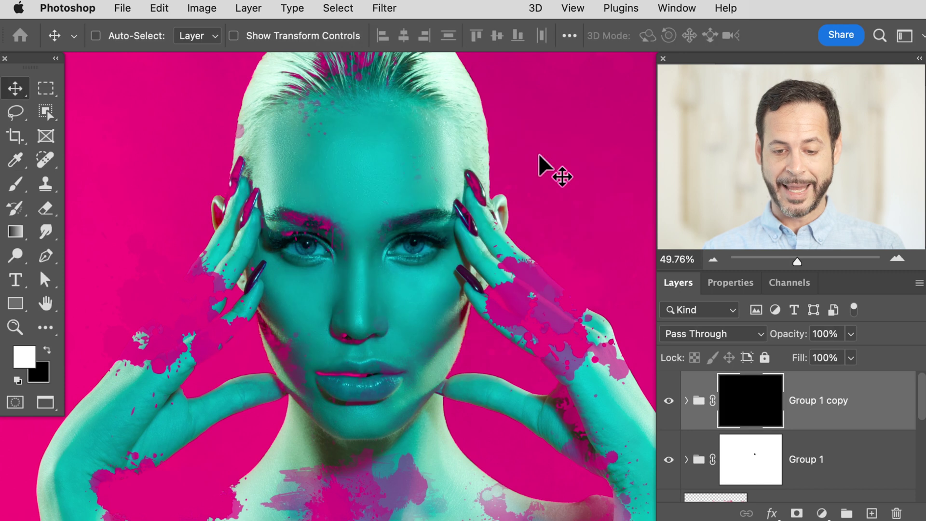
# Paint white on Group 1 copy's mask with a soft 460 px brush to reveal its splatters over the eyebrows and fingernails.
pyautogui.press('b')
pyautogui.click(407, 206)
pyautogui.click(252, 183)
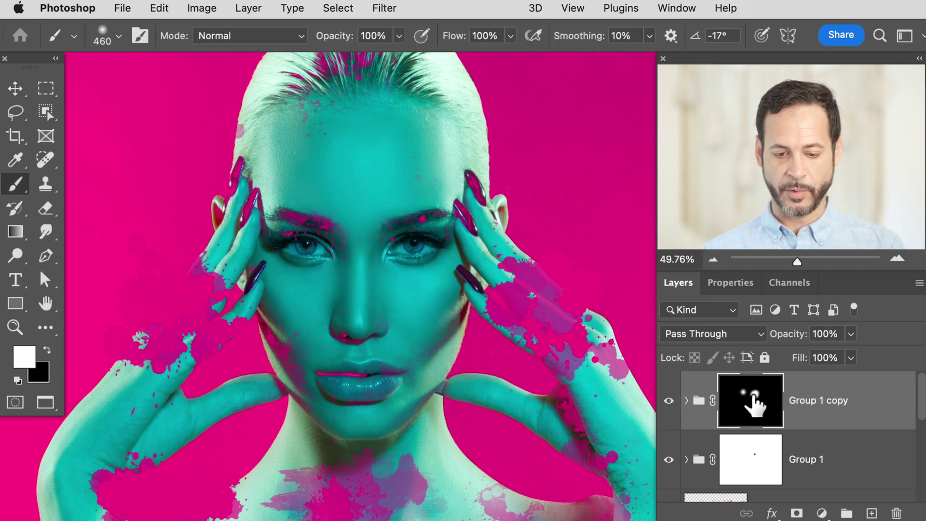
pyautogui.keyDown('shift'); pyautogui.click(754, 393); pyautogui.keyUp('shift')
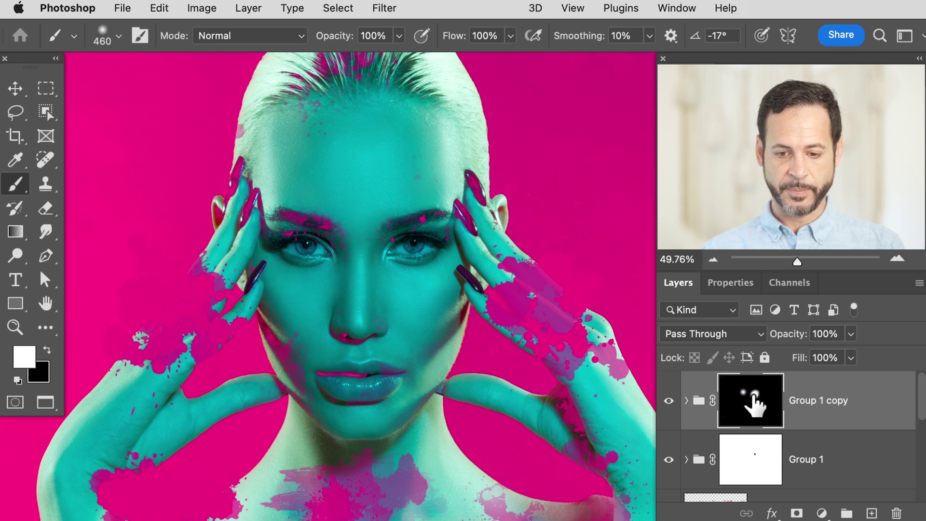
pyautogui.keyDown('shift'); pyautogui.click(748, 398); pyautogui.keyUp('shift')
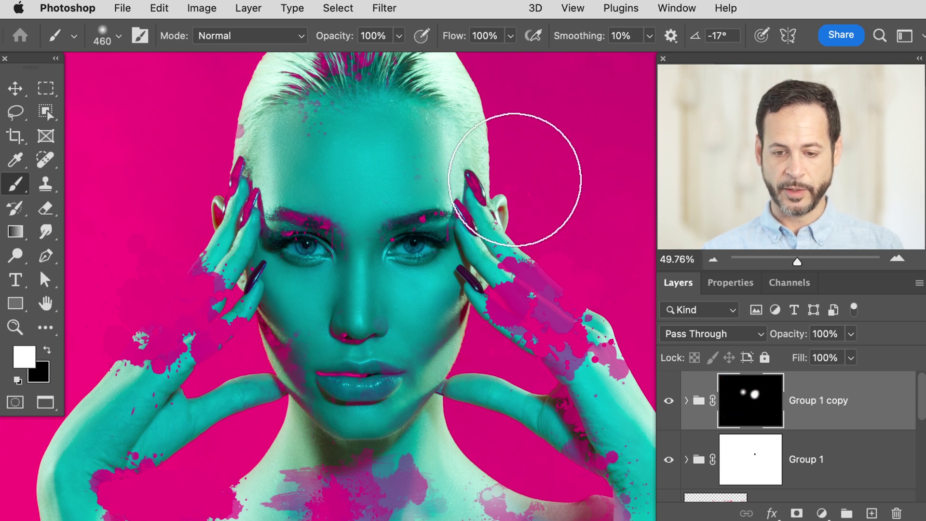
pyautogui.scroll(5, 494, 171)
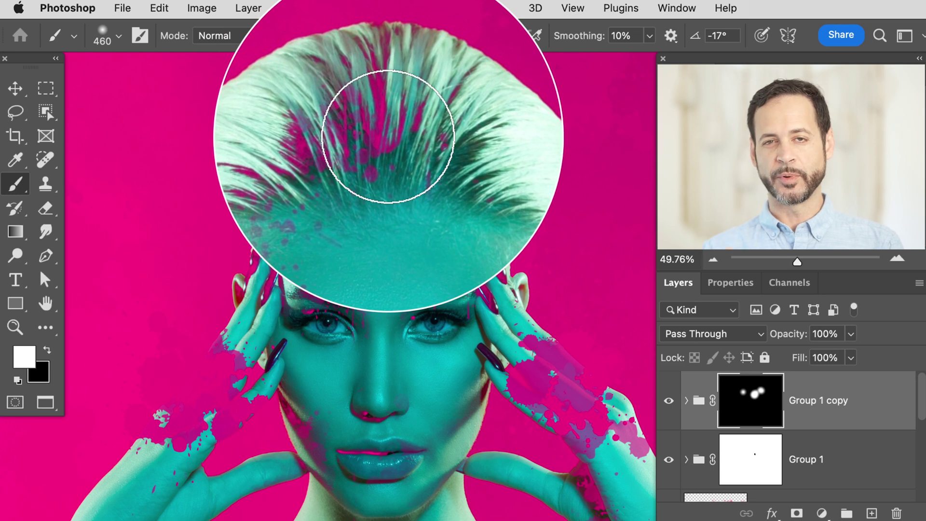
# Paint black on Layer 2's mask over the neck and upper chest to hide the large central splatter.
pyautogui.scroll(-3, 850, 483)
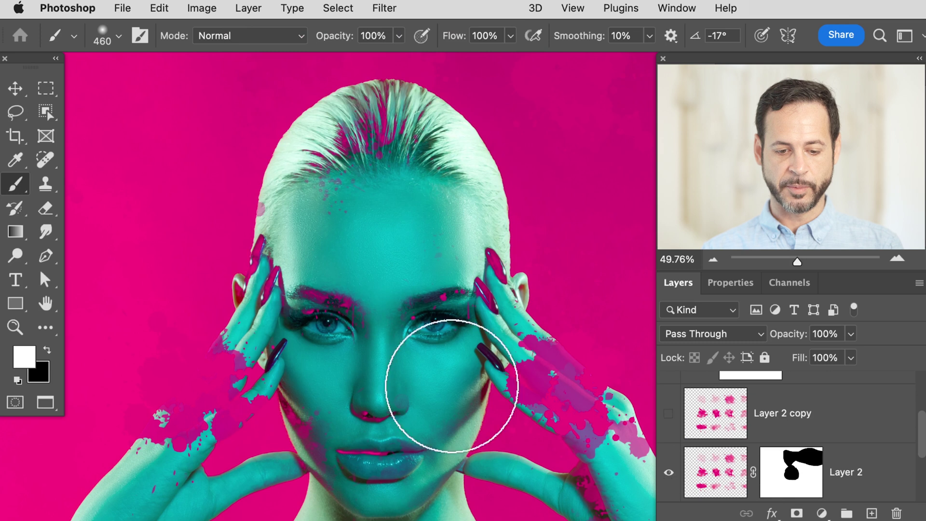
pyautogui.scroll(-5, 452, 386)
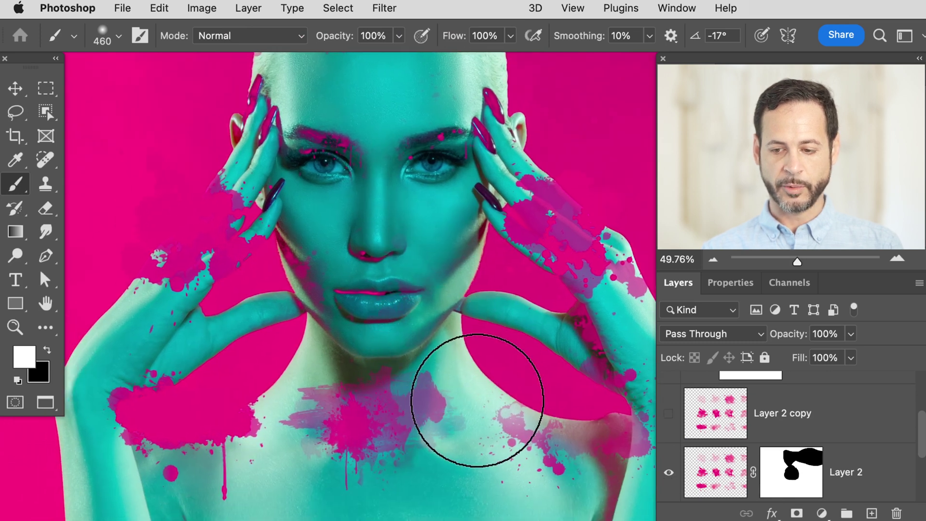
pyautogui.scroll(2, 478, 400)
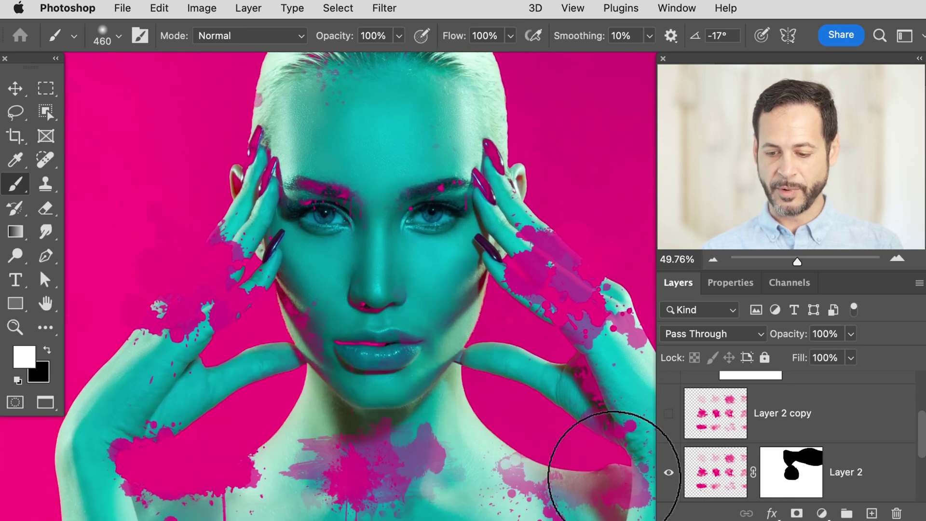
pyautogui.click(784, 475)
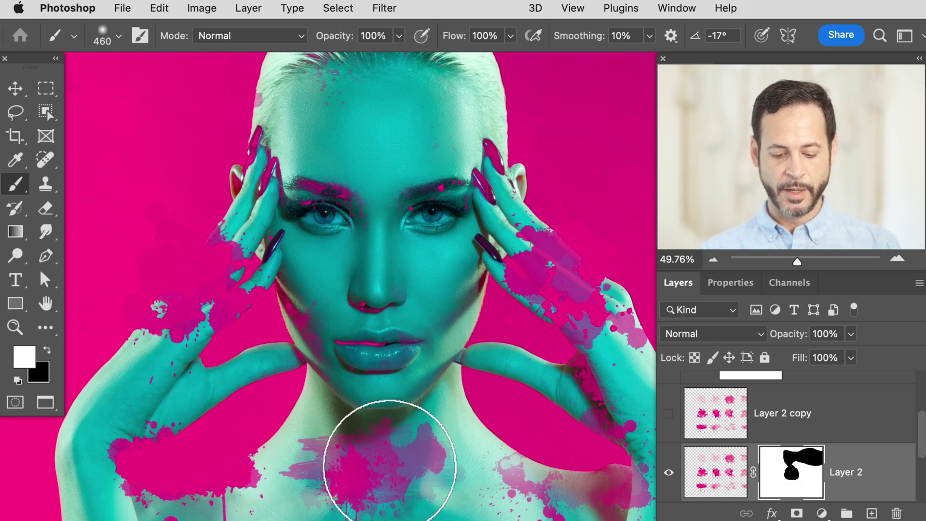
pyautogui.press('x')
pyautogui.moveTo(383, 465)
pyautogui.mouseDown()
pyautogui.moveTo(346, 437)
pyautogui.moveTo(338, 477)
pyautogui.moveTo(322, 443)
pyautogui.moveTo(337, 505)
pyautogui.moveTo(329, 434)
pyautogui.moveTo(321, 480)
pyautogui.moveTo(441, 479)
pyautogui.moveTo(405, 463)
pyautogui.moveTo(391, 513)
pyautogui.mouseUp()
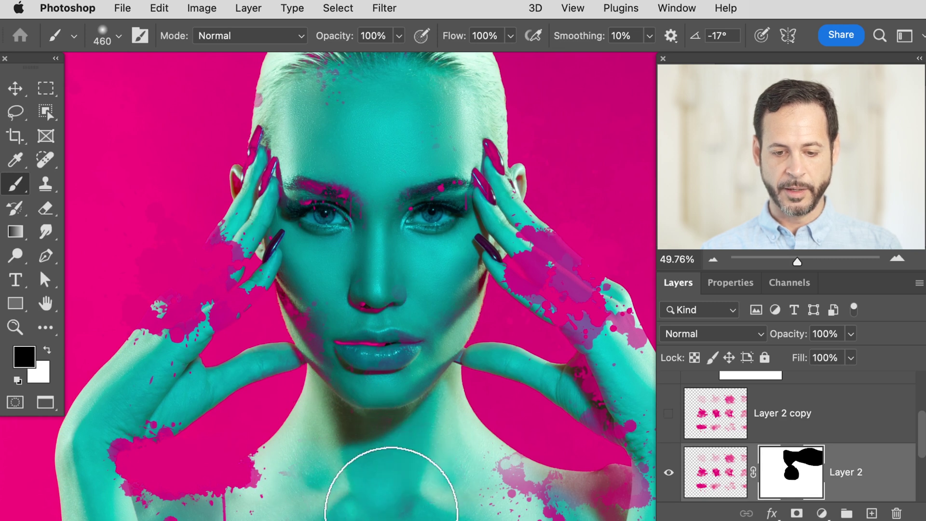
pyautogui.scroll(3, 392, 499)
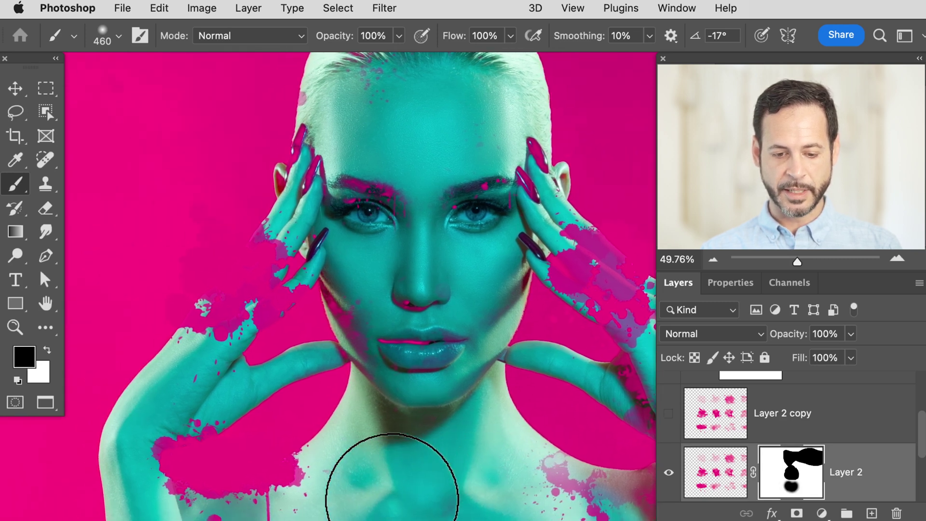
pyautogui.hscroll(3, 392, 499)
pyautogui.scroll(1, 392, 499)
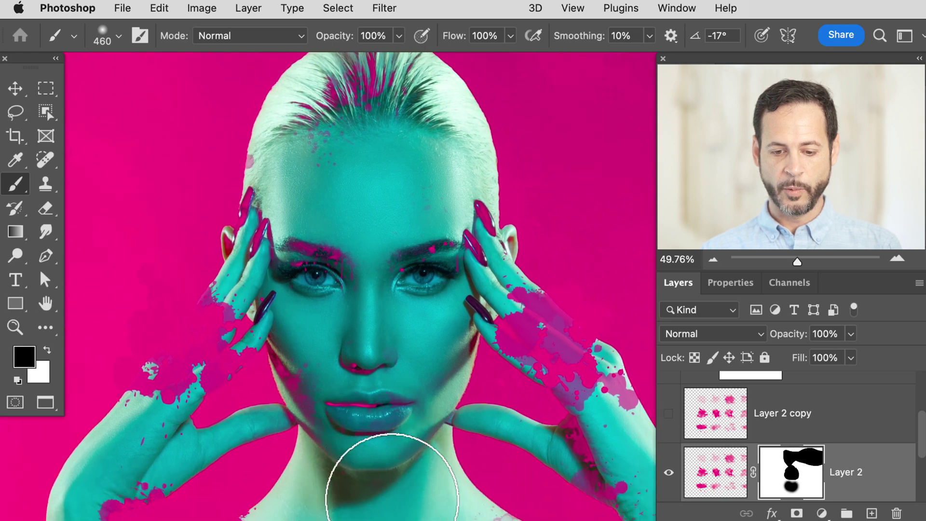
# Delete the hidden Layer 1 with the multicolored splatters, directly above the Background.
pyautogui.scroll(-3, 776, 472)
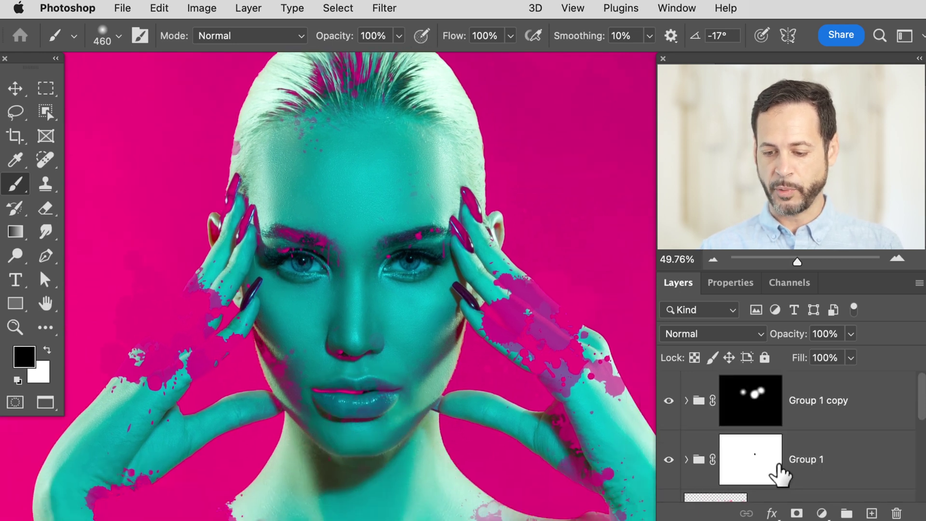
pyautogui.click(821, 406)
pyautogui.scroll(-3, 822, 408)
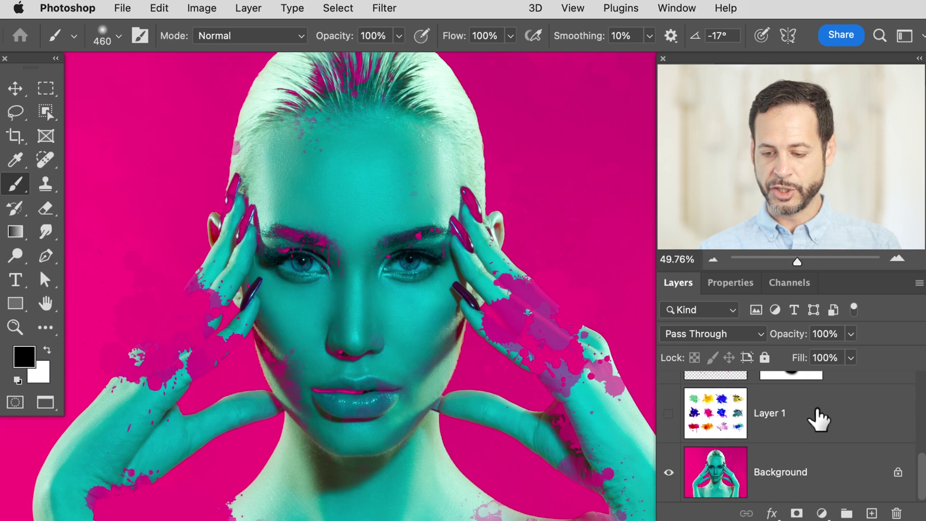
pyautogui.click(820, 415)
pyautogui.press('Delete')
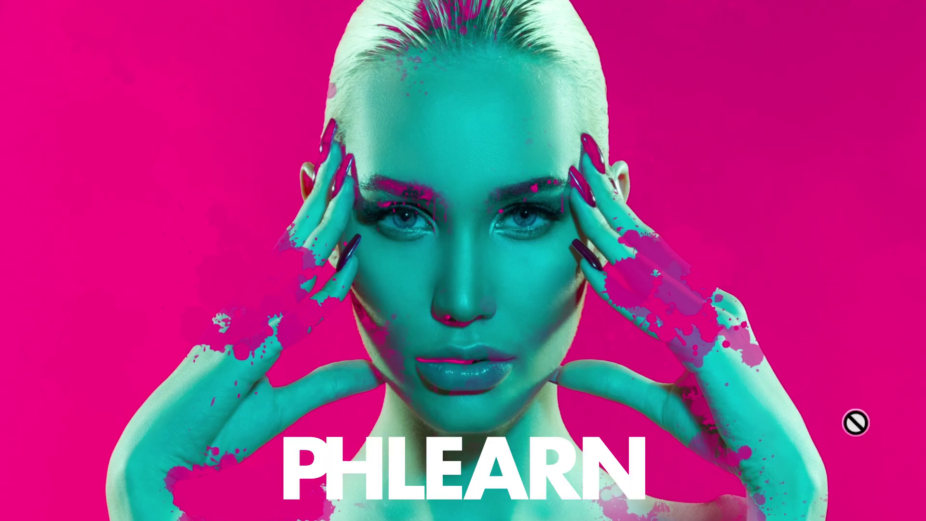